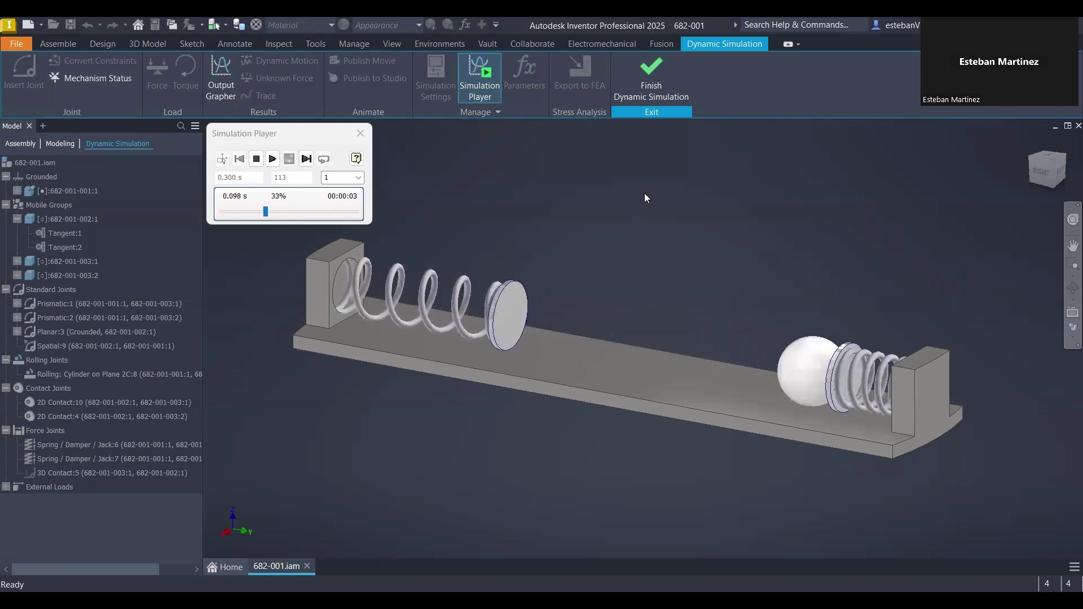
# Replay the ball-and-spring simulation, then reset it to construction mode at 0.000 s.
pyautogui.scroll(-5, 794, 322)
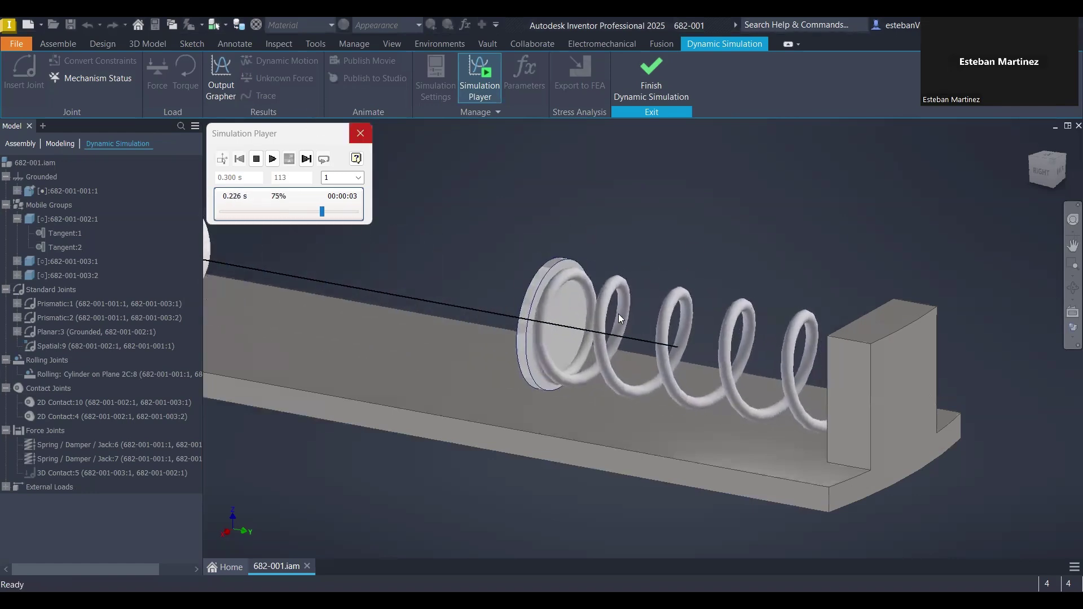
pyautogui.scroll(-5, 618, 314)
pyautogui.moveTo(629, 240); pyautogui.dragTo(610, 251, button='middle')
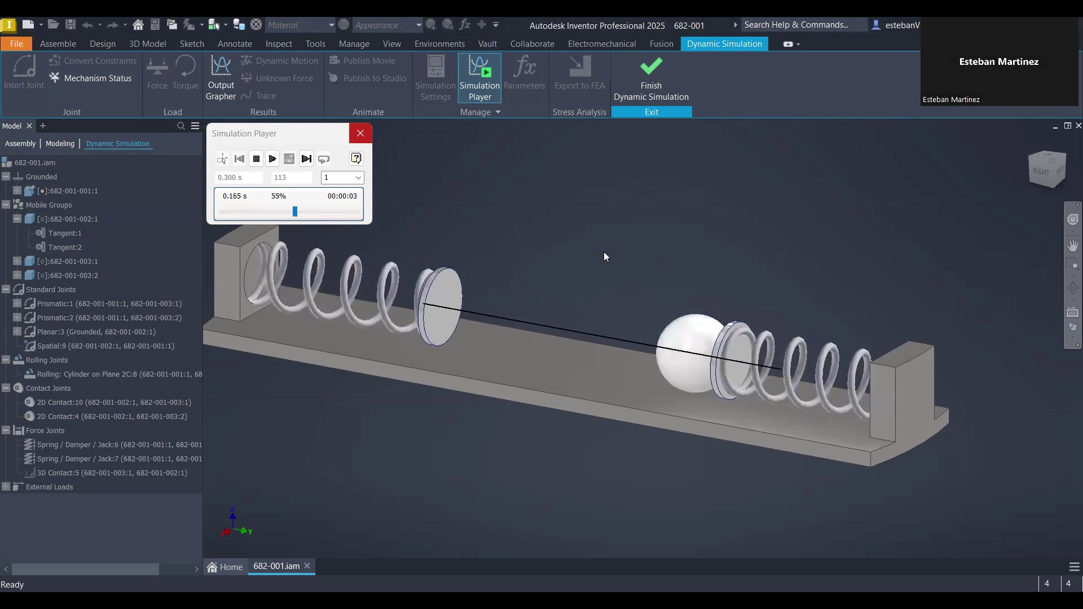
pyautogui.click(271, 160)
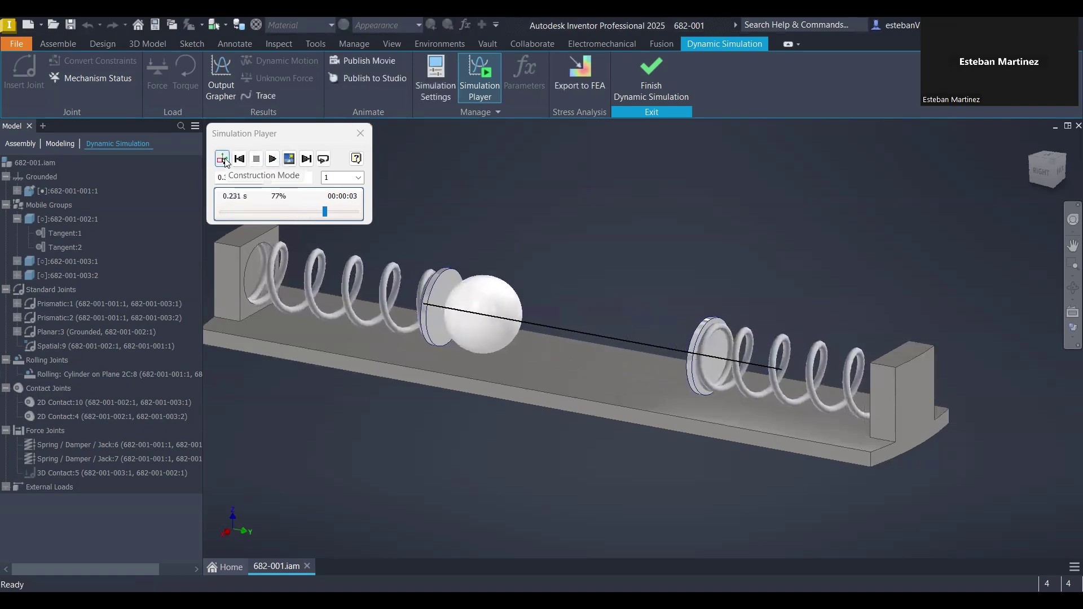
pyautogui.click(223, 159)
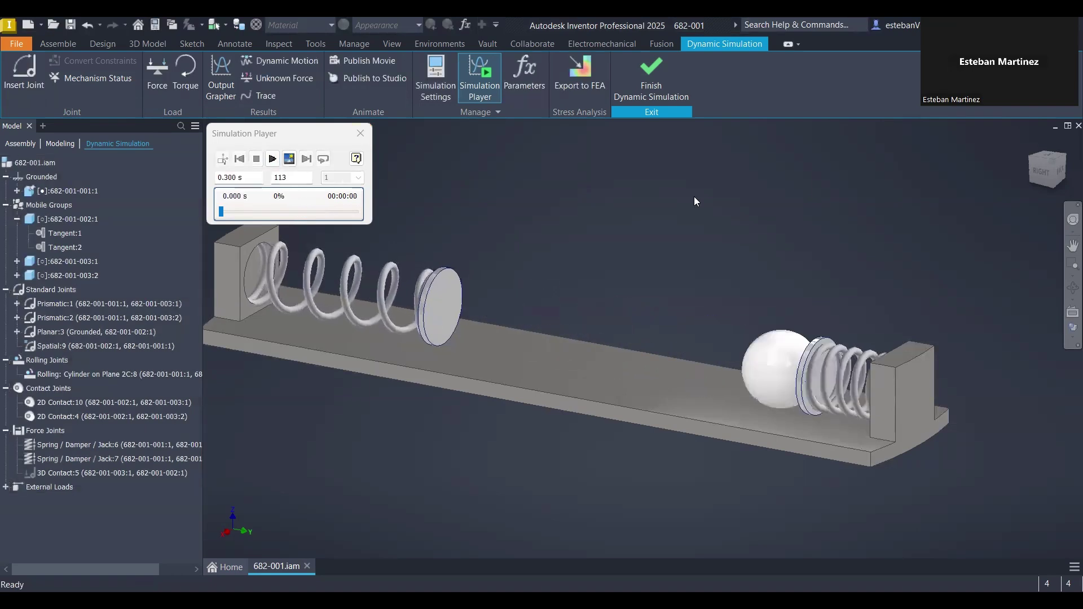
pyautogui.click(662, 82)
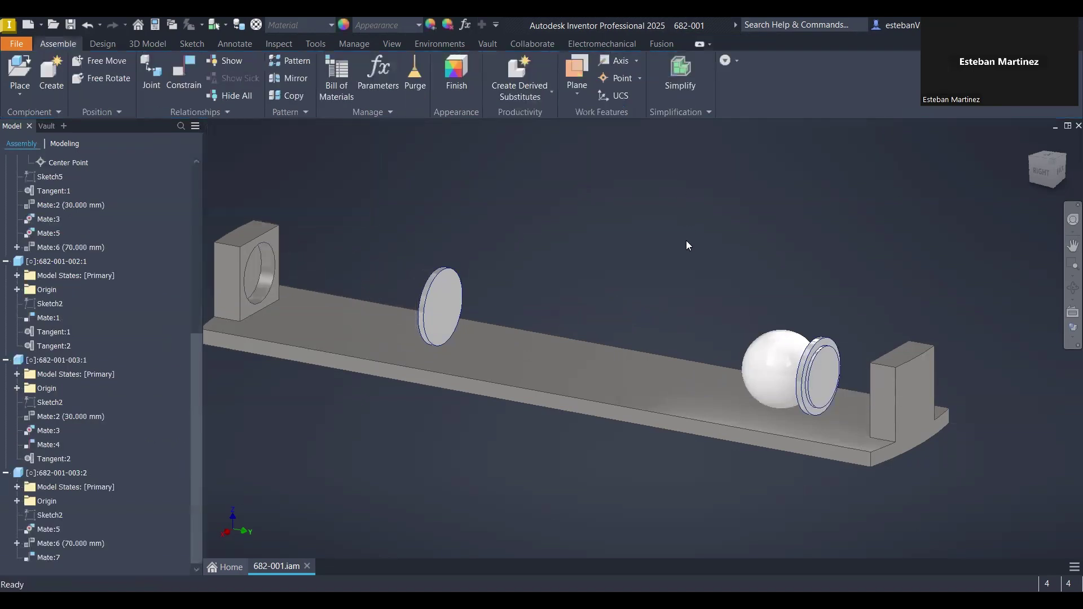
pyautogui.keyDown('shift'); pyautogui.moveTo(640, 273); pyautogui.dragTo(791, 252, button='middle'); pyautogui.keyUp('shift')
pyautogui.scroll(-3, 790, 252)
pyautogui.moveTo(531, 197); pyautogui.dragTo(711, 222, button='middle')
pyautogui.scroll(-5, 629, 253)
pyautogui.scroll(4, 622, 235)
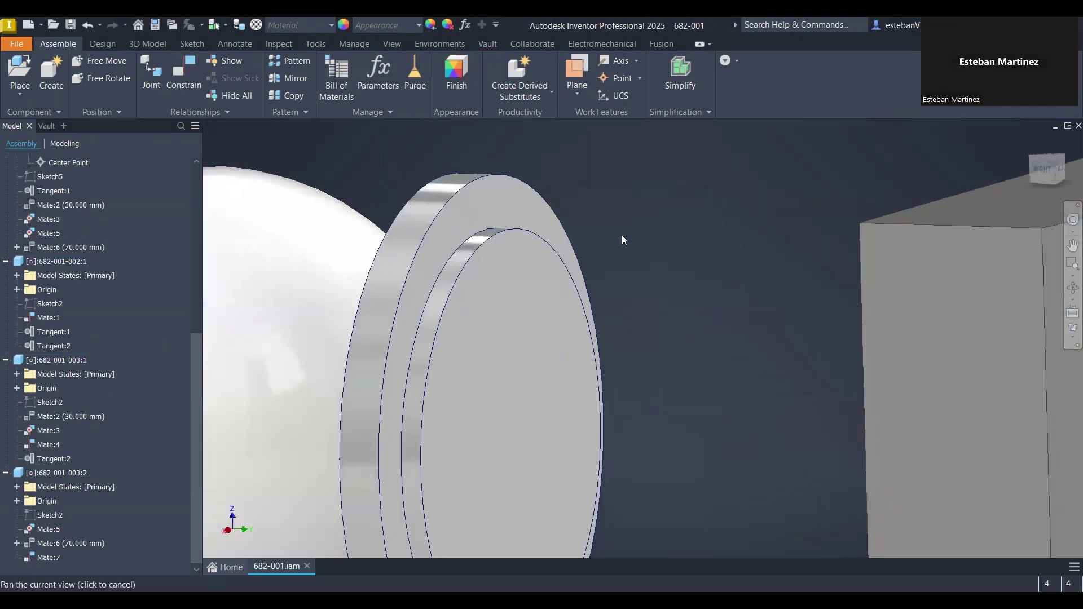
pyautogui.rightClick(630, 235)
pyautogui.press('Escape')
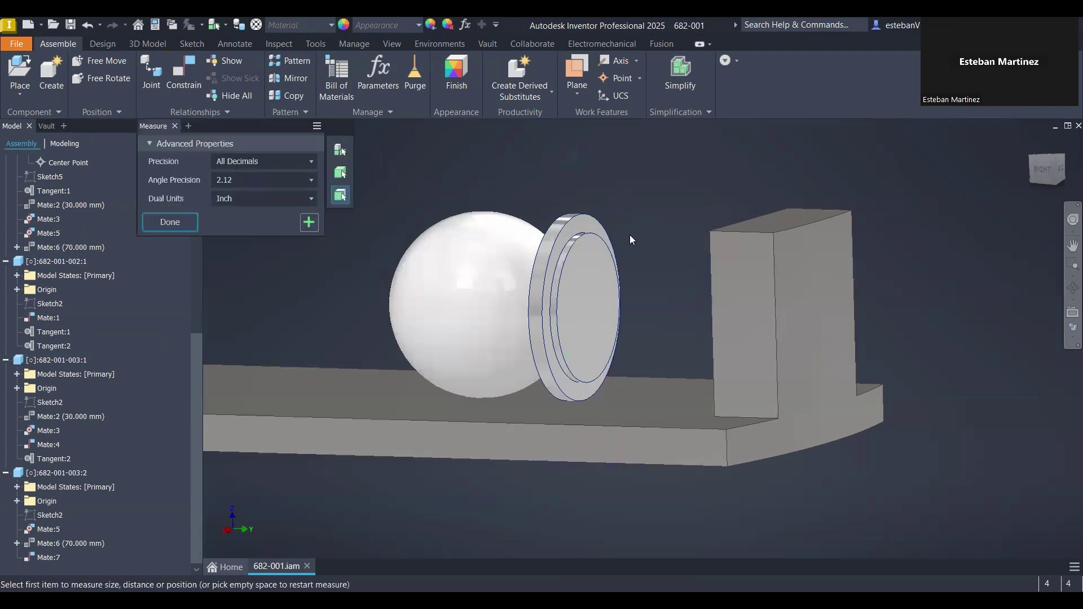
pyautogui.press('Escape')
pyautogui.scroll(-2, 618, 230)
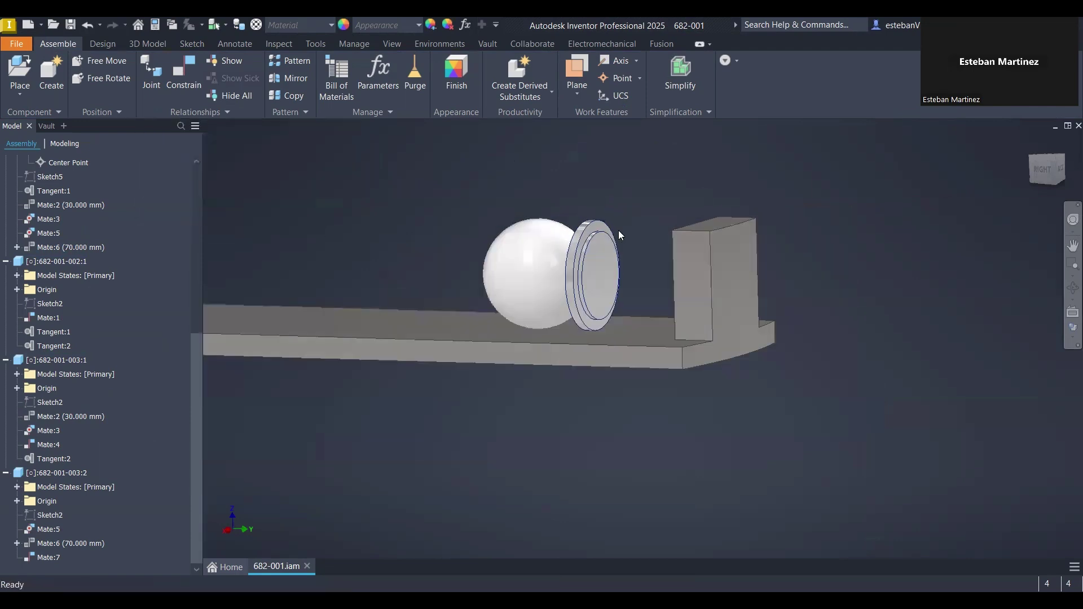
pyautogui.scroll(6, 570, 220)
pyautogui.scroll(-5, 589, 230)
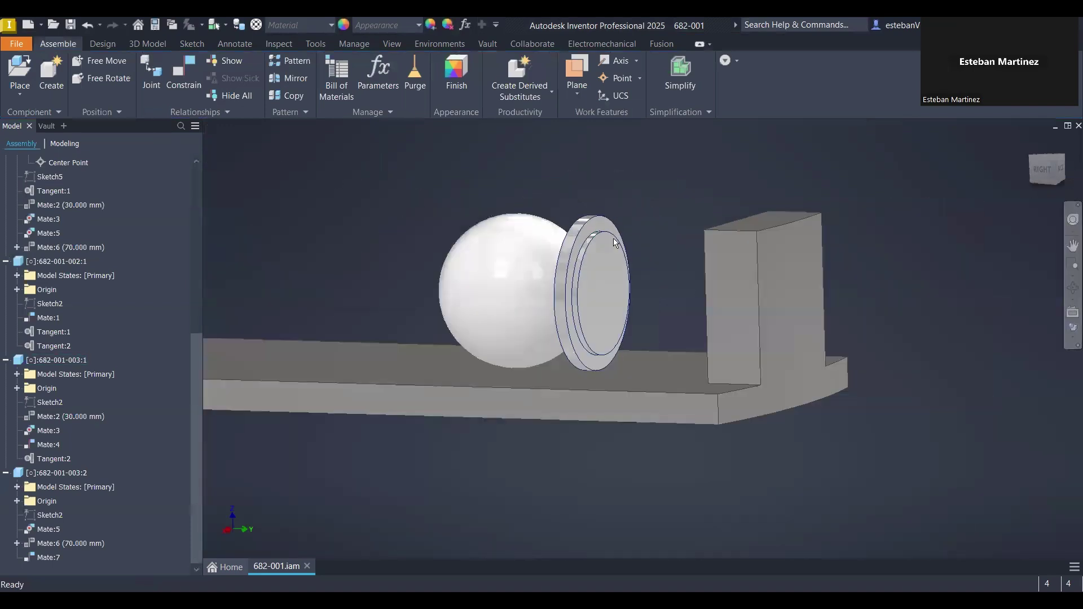
pyautogui.keyDown('shift'); pyautogui.moveTo(619, 241); pyautogui.dragTo(683, 236, button='middle'); pyautogui.keyUp('shift')
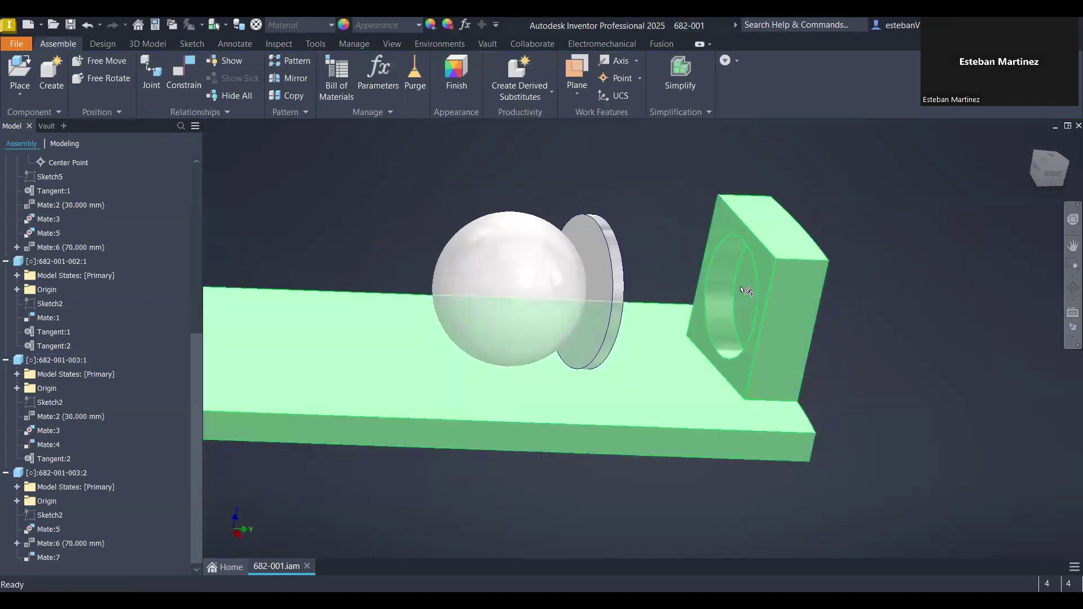
pyautogui.scroll(-5, 580, 200)
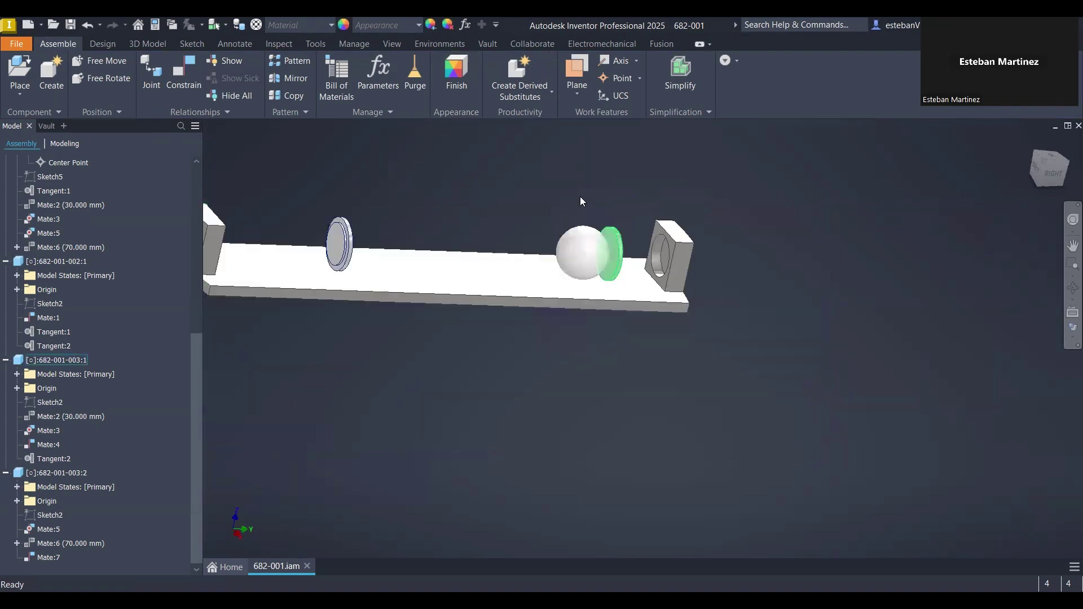
pyautogui.scroll(6, 471, 257)
pyautogui.moveTo(471, 257); pyautogui.dragTo(536, 232, button='middle')
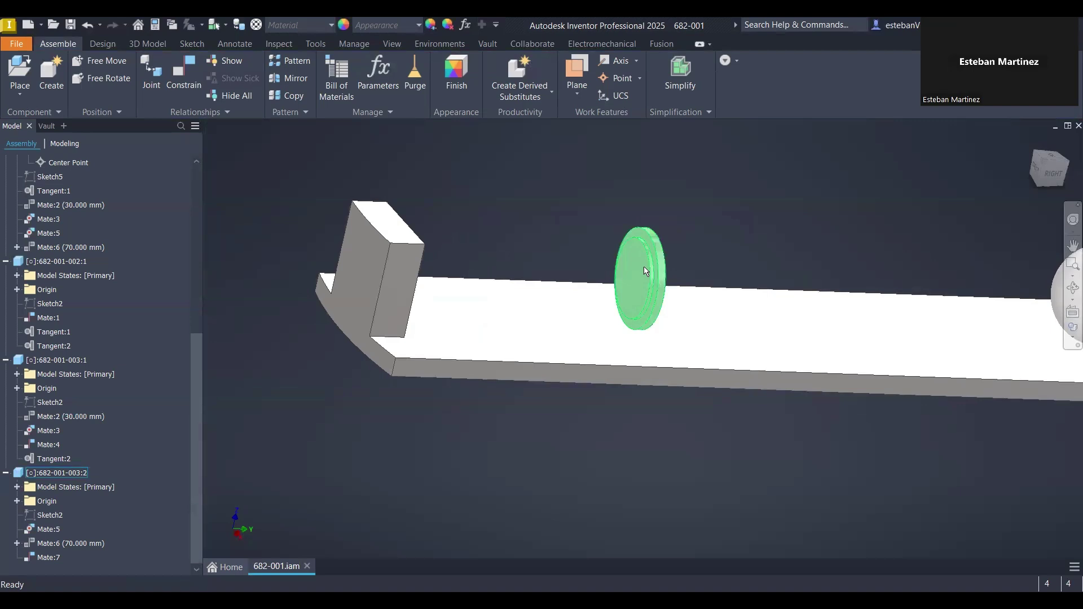
pyautogui.moveTo(645, 271)
pyautogui.mouseDown()
pyautogui.moveTo(505, 262)
pyautogui.moveTo(715, 245)
pyautogui.moveTo(479, 256)
pyautogui.moveTo(697, 249)
pyautogui.moveTo(578, 253)
pyautogui.mouseUp()
pyautogui.click(482, 210)
pyautogui.keyDown('shift'); pyautogui.moveTo(697, 222); pyautogui.dragTo(628, 212, button='middle'); pyautogui.keyUp('shift')
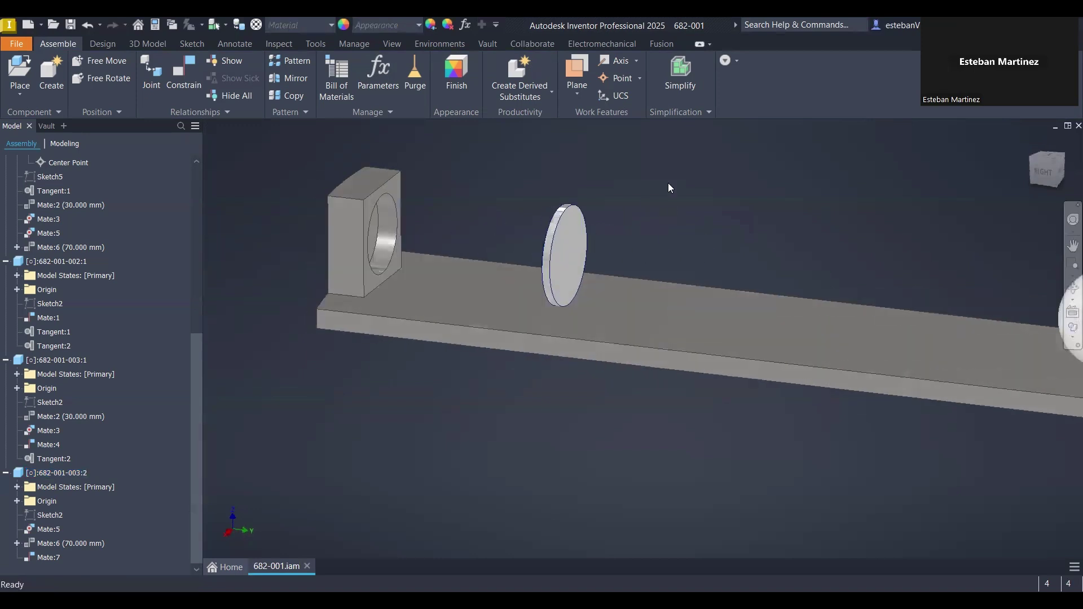
pyautogui.hotkey('ctrl', 'z')
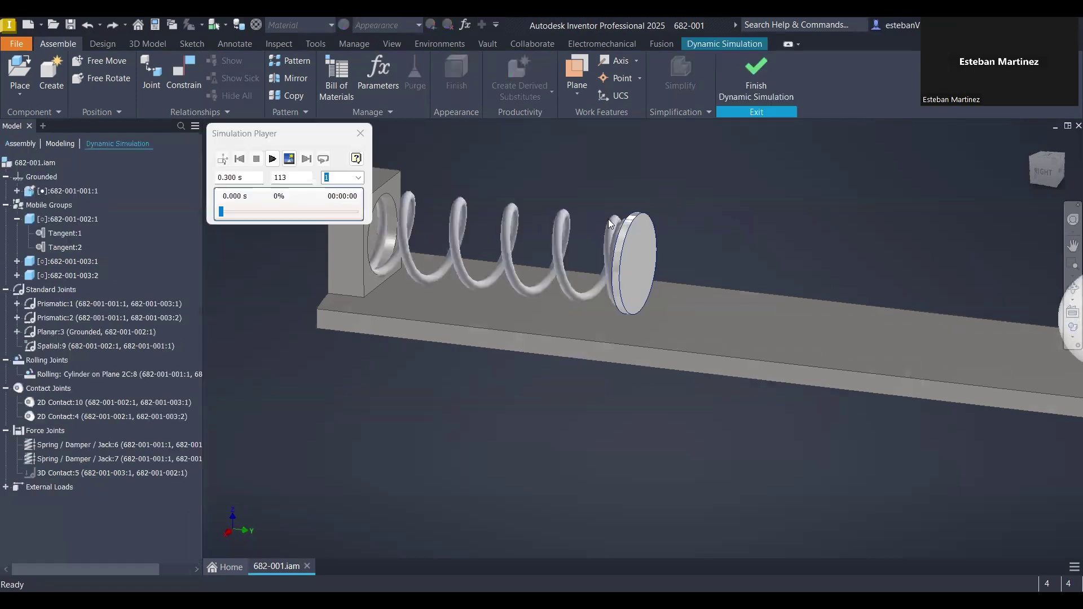
pyautogui.scroll(3, 611, 199)
pyautogui.keyDown('shift'); pyautogui.moveTo(610, 199); pyautogui.dragTo(651, 209, button='middle'); pyautogui.keyUp('shift')
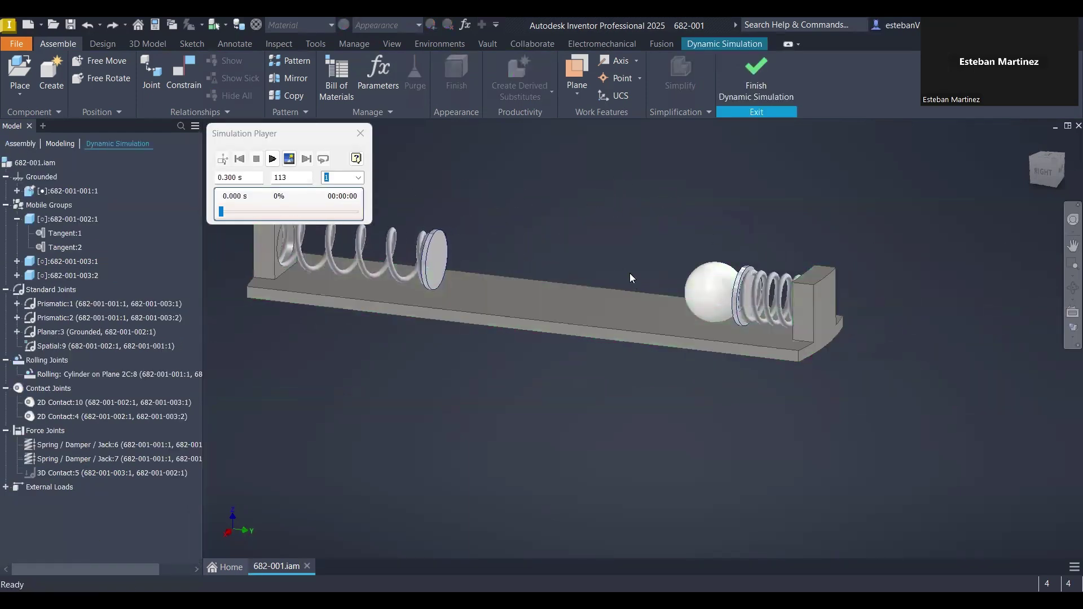
# Open the Spring / Damper / Jack:7 settings and close them without changes.
pyautogui.moveTo(630, 273); pyautogui.dragTo(716, 276, button='middle')
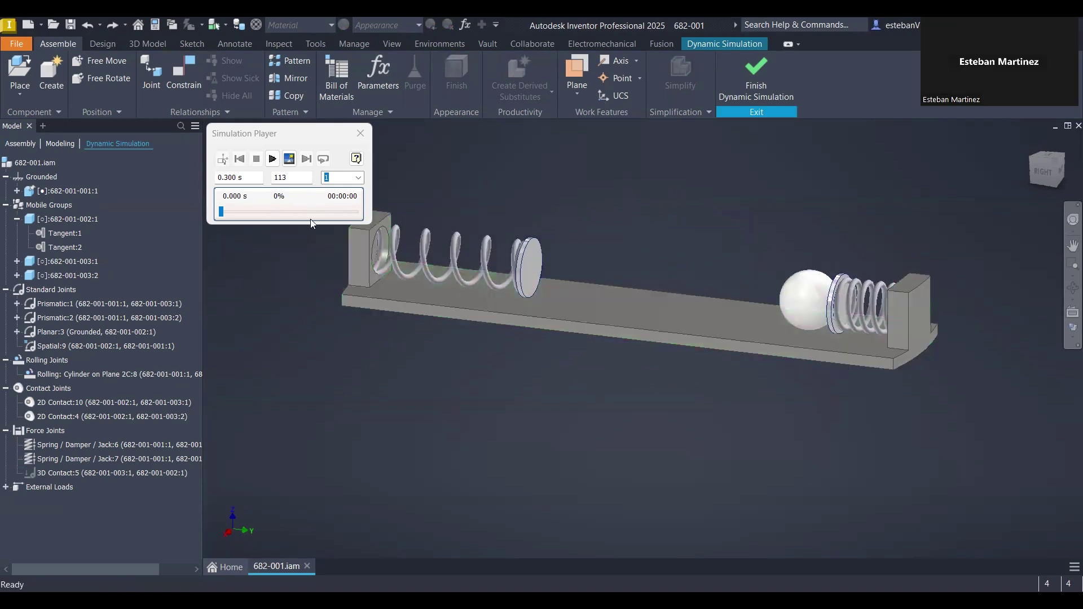
pyautogui.click(49, 460)
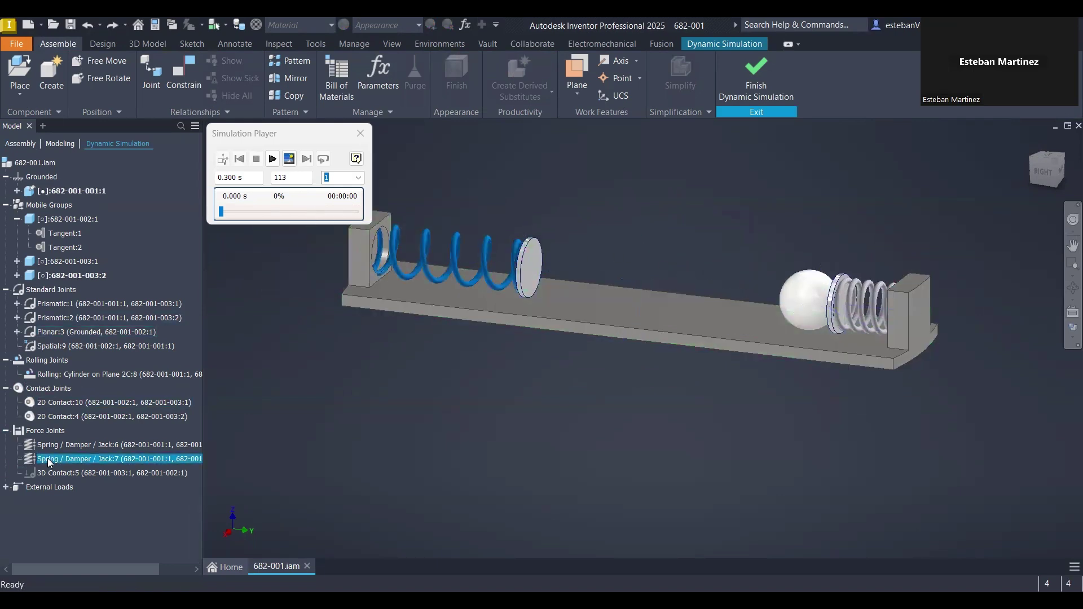
pyautogui.doubleClick(48, 460)
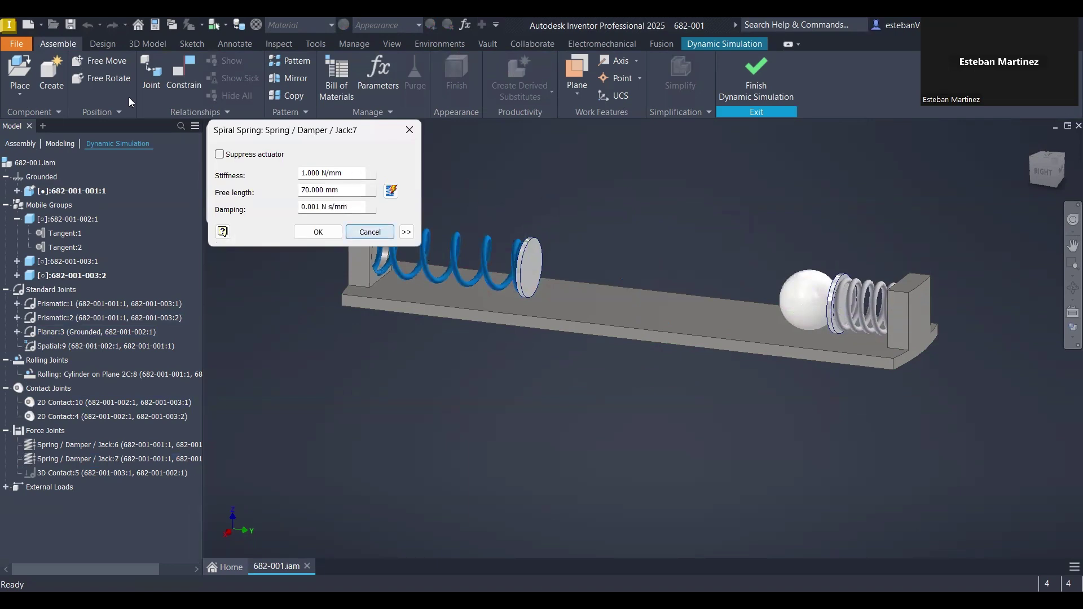
pyautogui.click(380, 233)
# Insert a Spring / Damper / Jack joint between the left block's ring edge and the disc's ring edge.
pyautogui.click(723, 43)
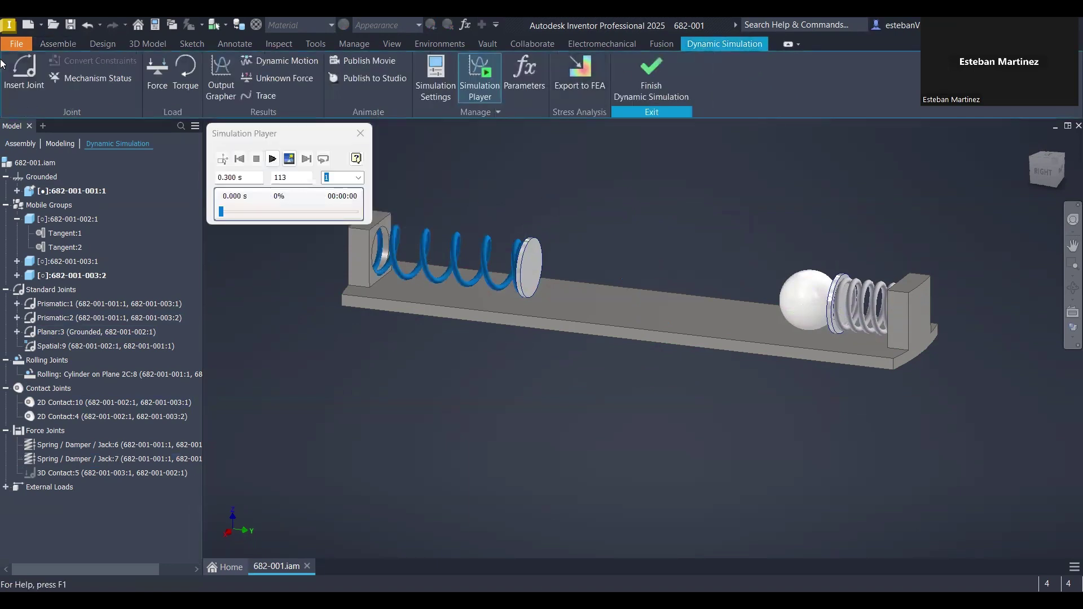
pyautogui.click(23, 76)
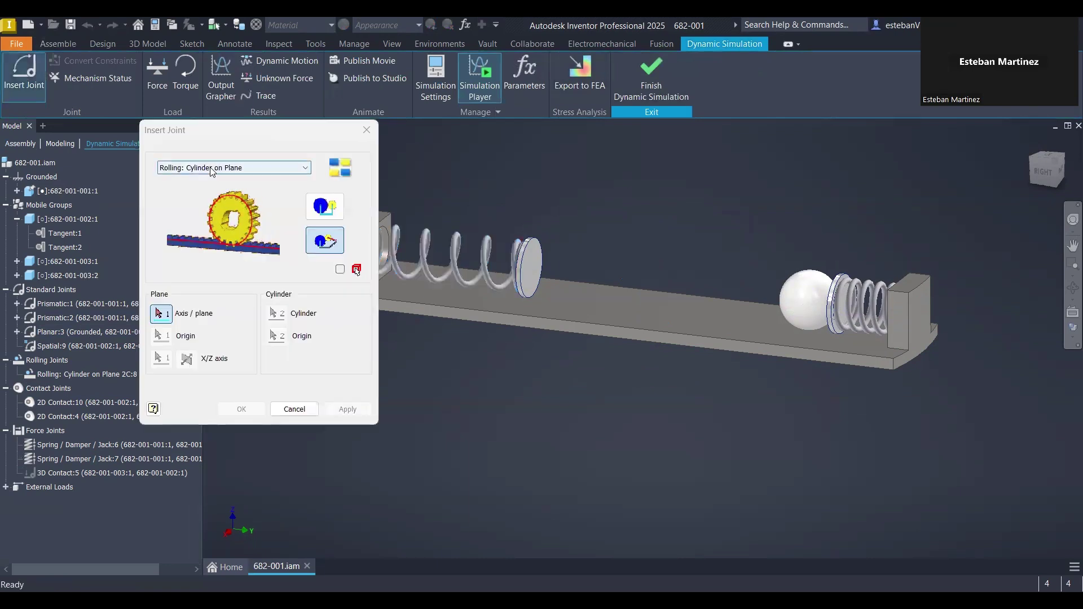
pyautogui.click(211, 169)
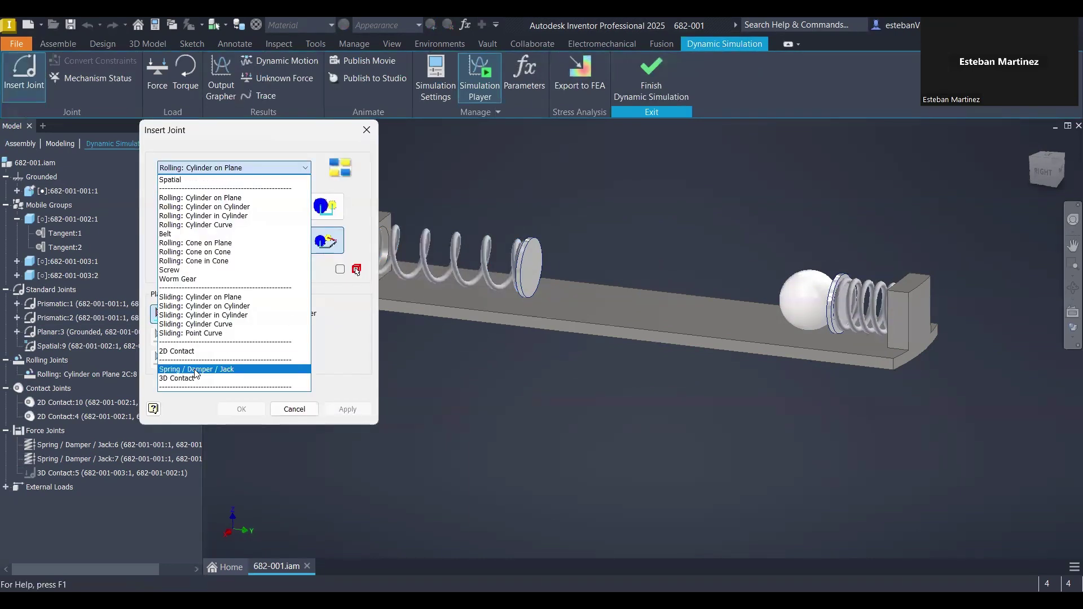
pyautogui.click(194, 370)
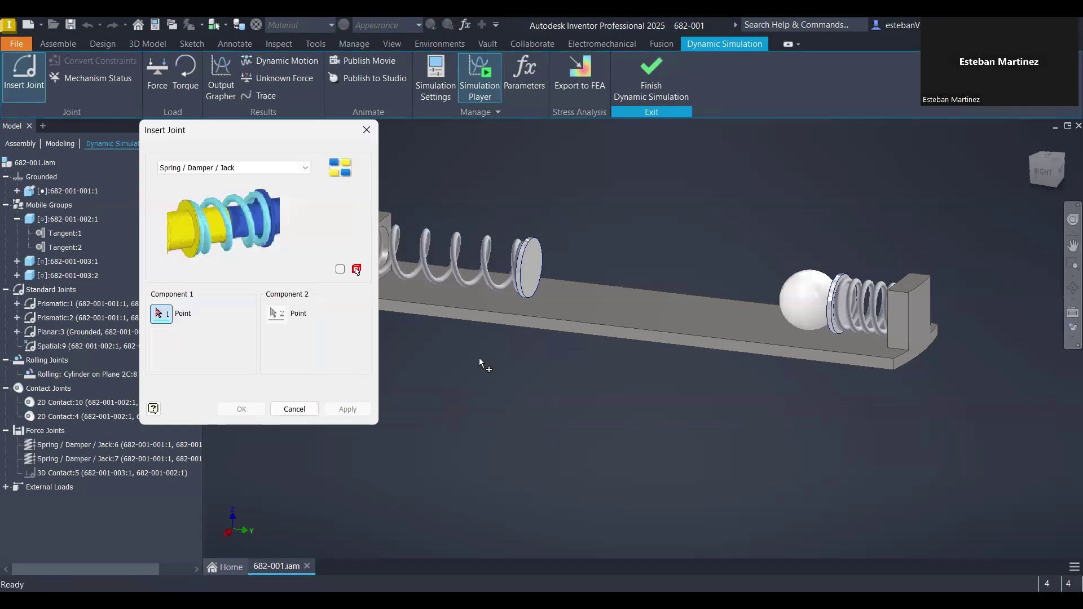
pyautogui.moveTo(394, 231); pyautogui.dragTo(590, 254, button='middle')
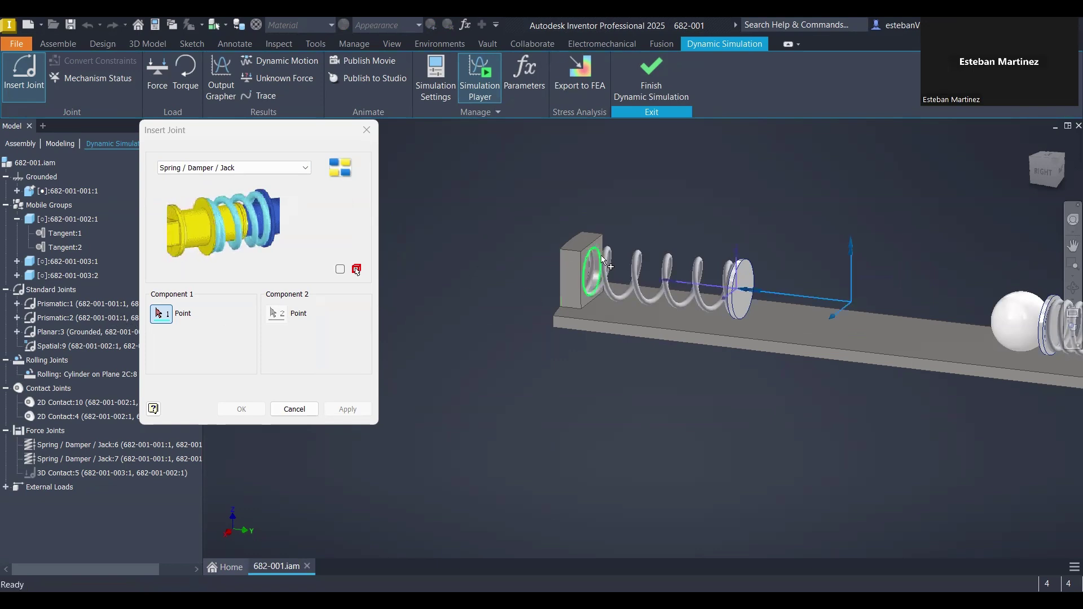
pyautogui.scroll(5, 587, 255)
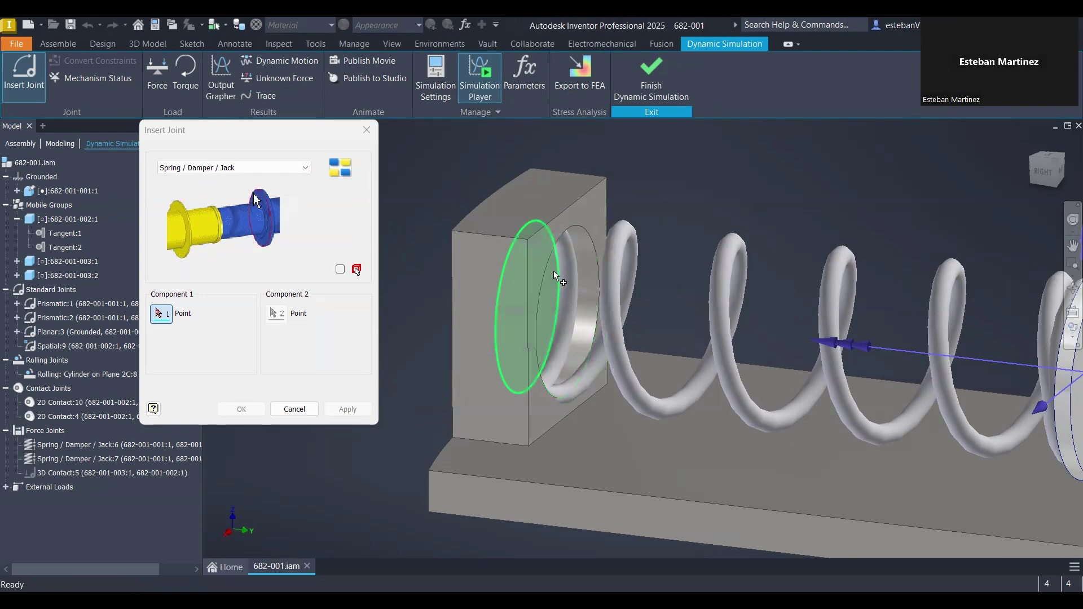
pyautogui.moveTo(591, 272)
pyautogui.keyDown('shift'); pyautogui.mouseDown(button='middle')
pyautogui.moveTo(725, 265)
pyautogui.moveTo(660, 242)
pyautogui.mouseUp(button='middle'); pyautogui.keyUp('shift')
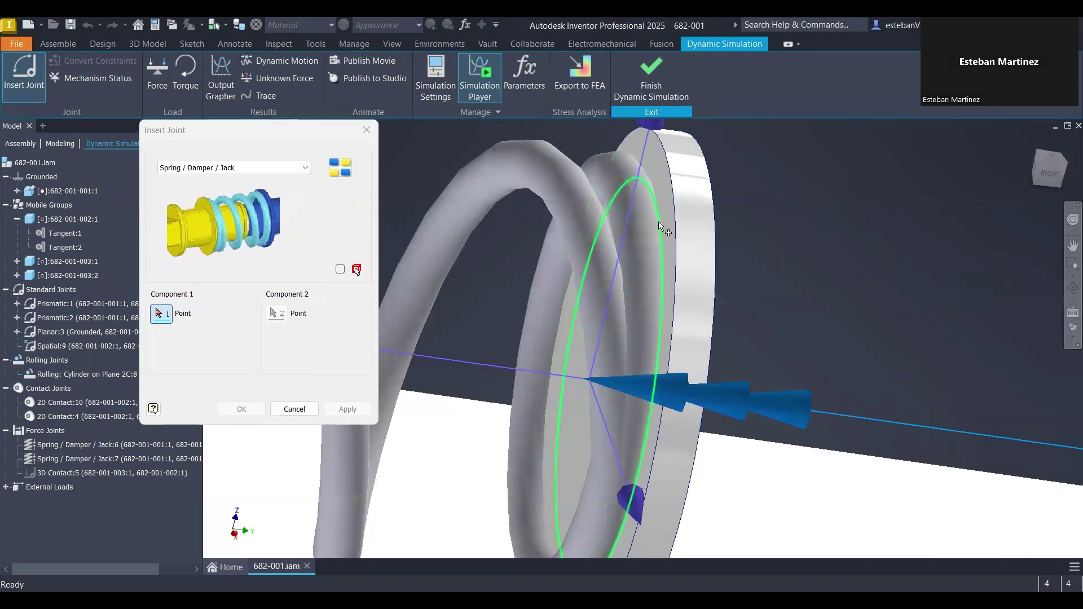
pyautogui.click(662, 233)
pyautogui.moveTo(662, 233)
pyautogui.keyDown('shift'); pyautogui.mouseDown(button='middle')
pyautogui.moveTo(798, 246)
pyautogui.moveTo(747, 250)
pyautogui.mouseUp(button='middle'); pyautogui.keyUp('shift')
pyautogui.scroll(5, 746, 249)
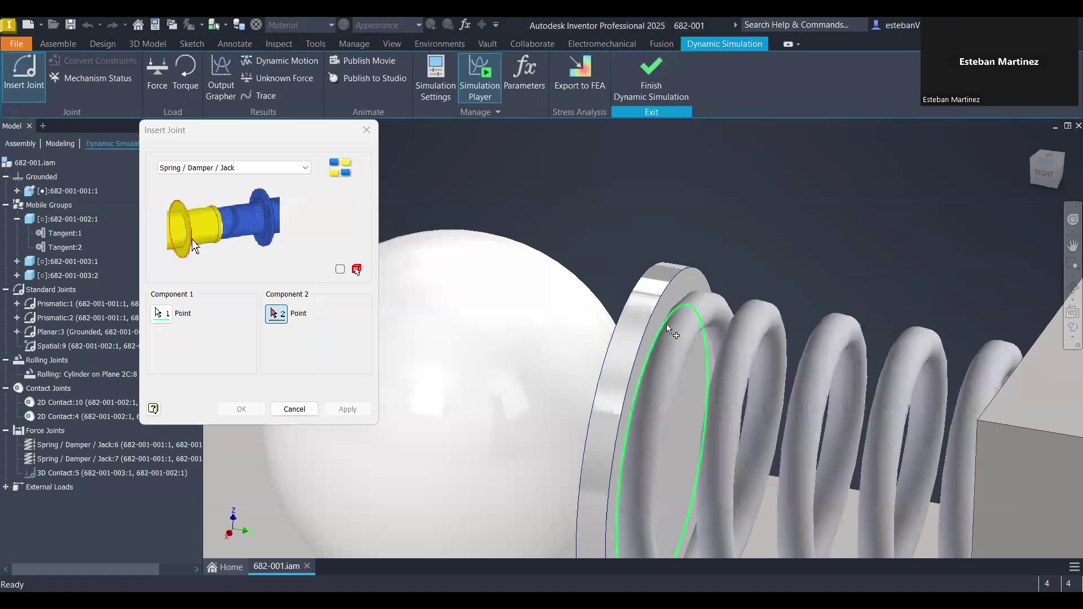
pyautogui.click(665, 323)
pyautogui.scroll(-5, 666, 323)
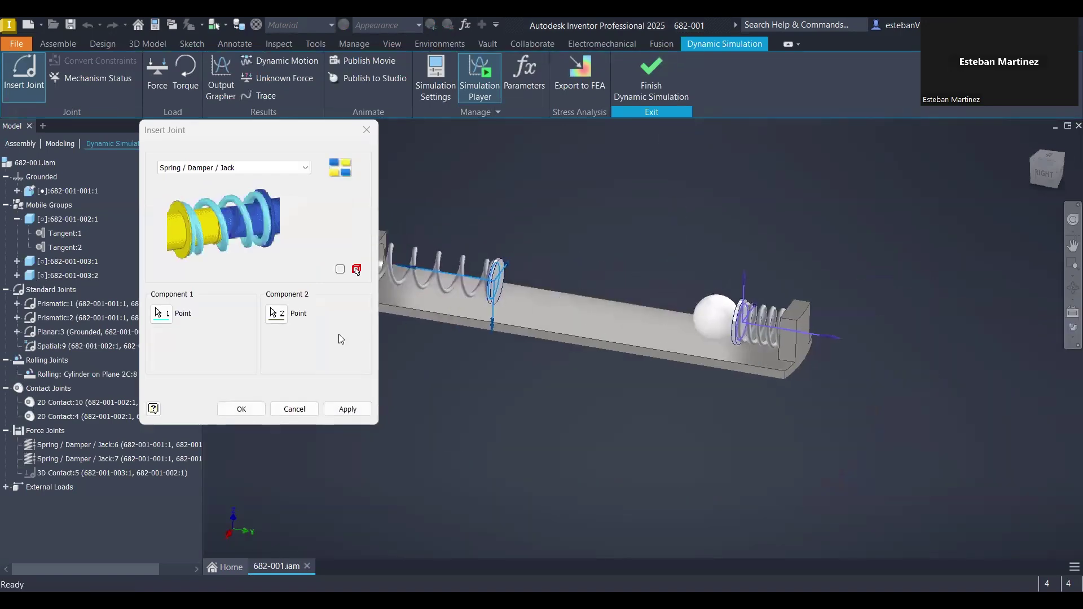
# Create the new spring joint and highlight Jack:7 and Jack:11 among the force joints.
pyautogui.click(252, 410)
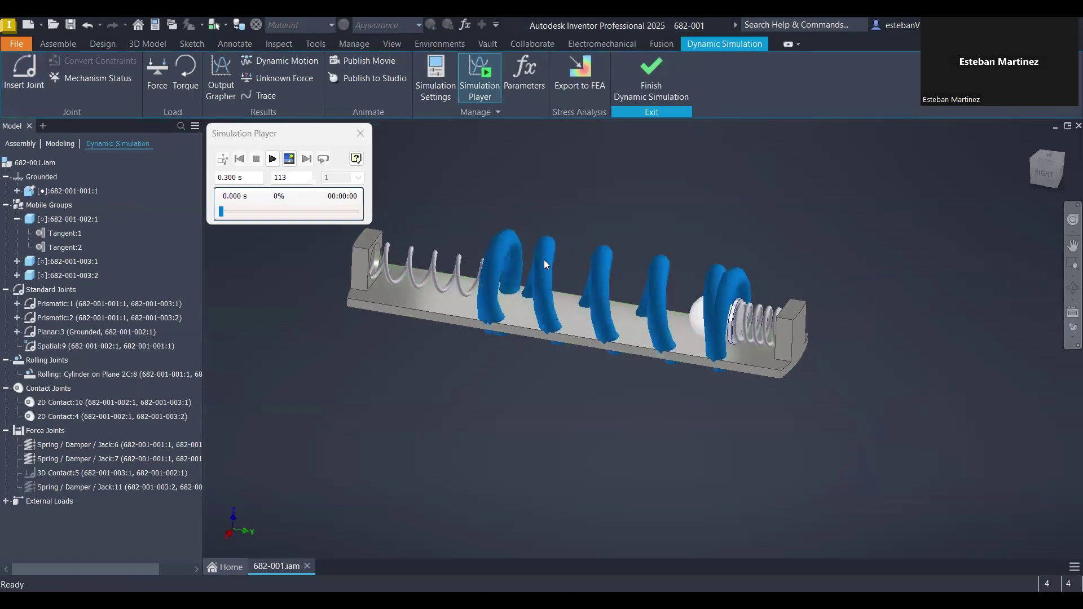
pyautogui.rightClick(62, 461)
pyautogui.click(44, 441)
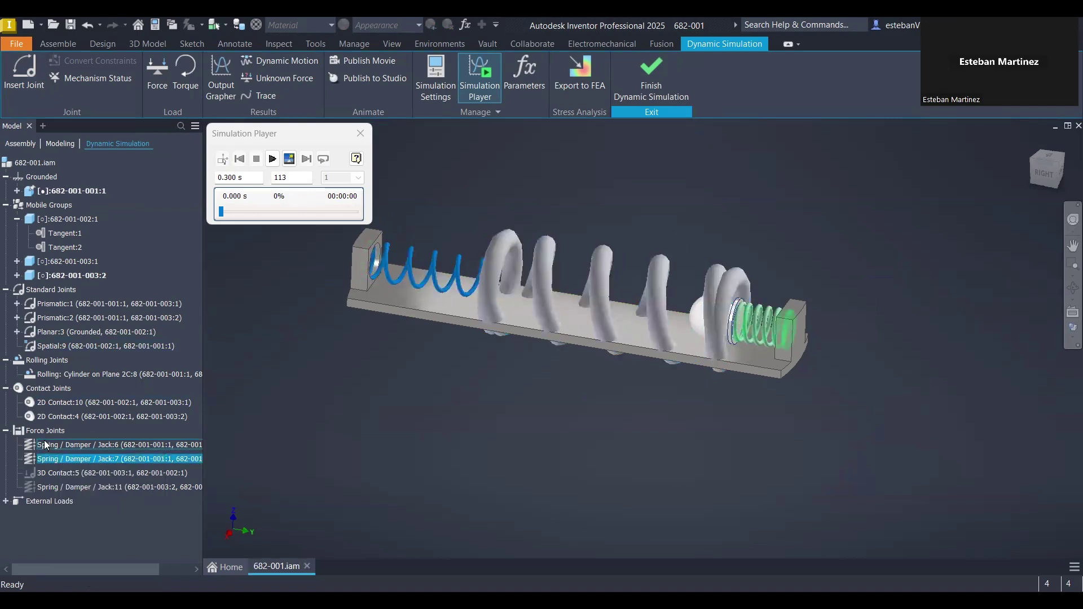
pyautogui.click(49, 492)
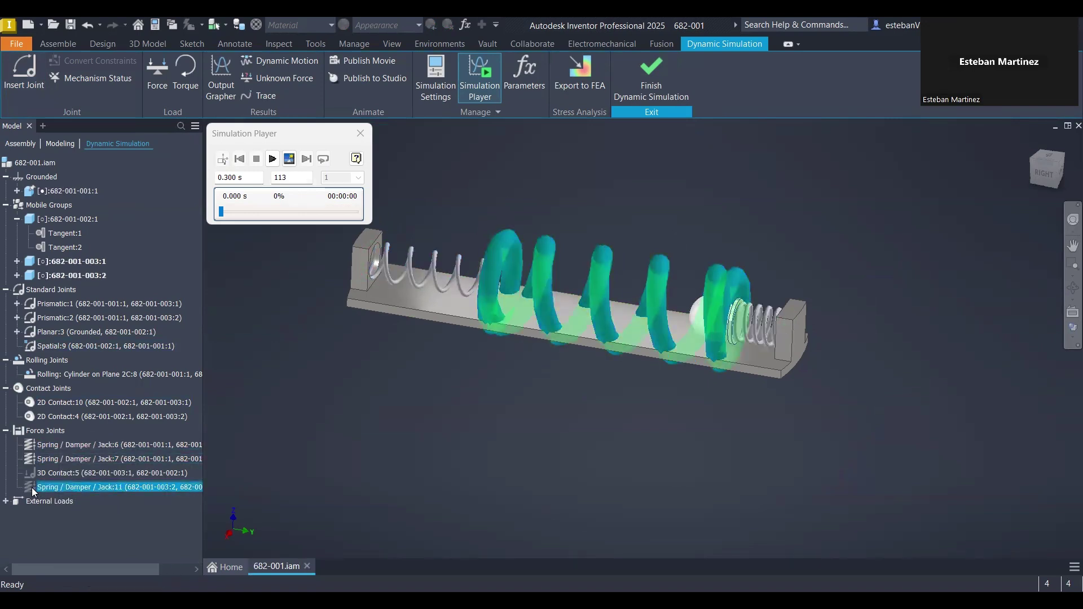
pyautogui.press('Escape')
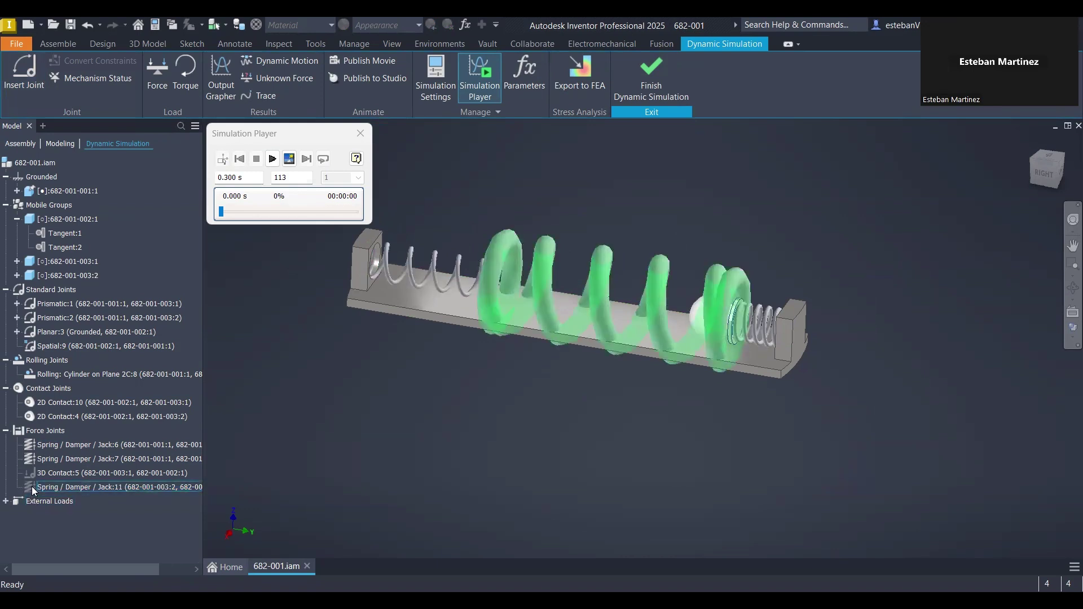
# Select Spring / Damper / Jack:11 and bring up its context menu.
pyautogui.click(59, 489)
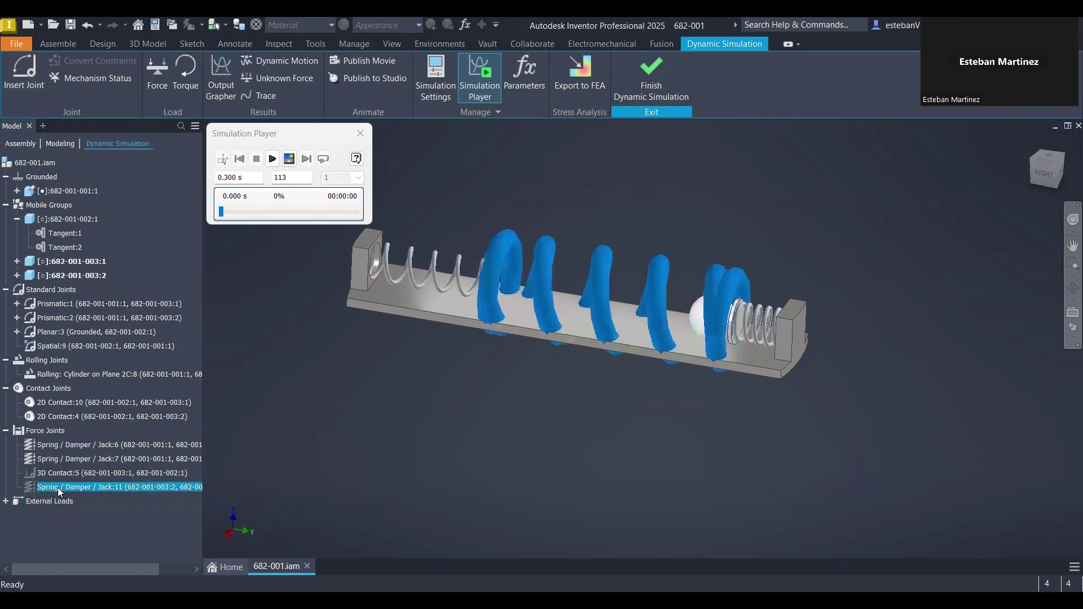
pyautogui.rightClick(58, 487)
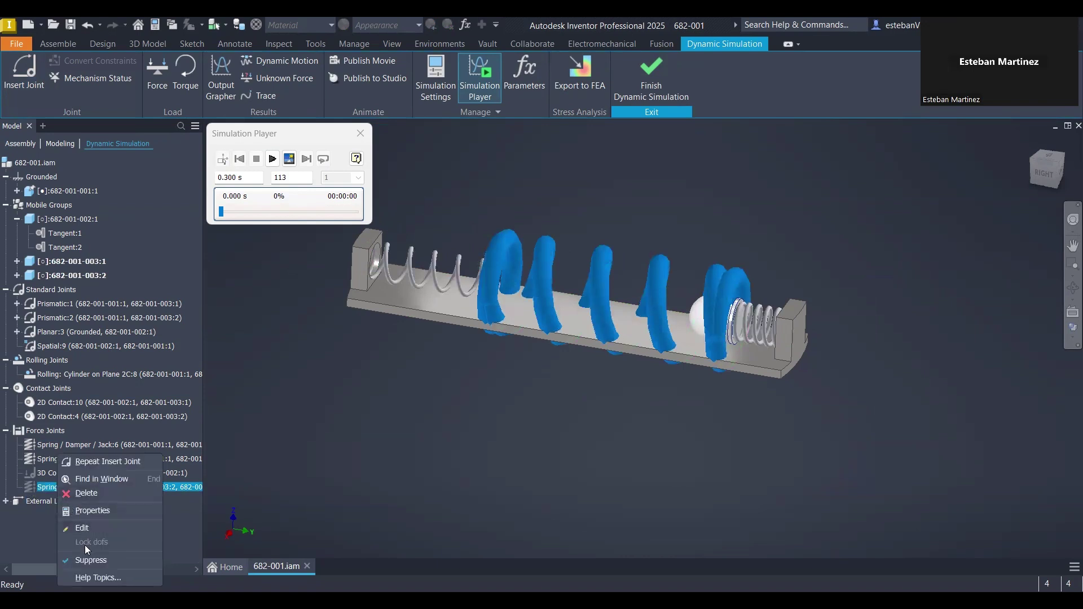
pyautogui.click(87, 562)
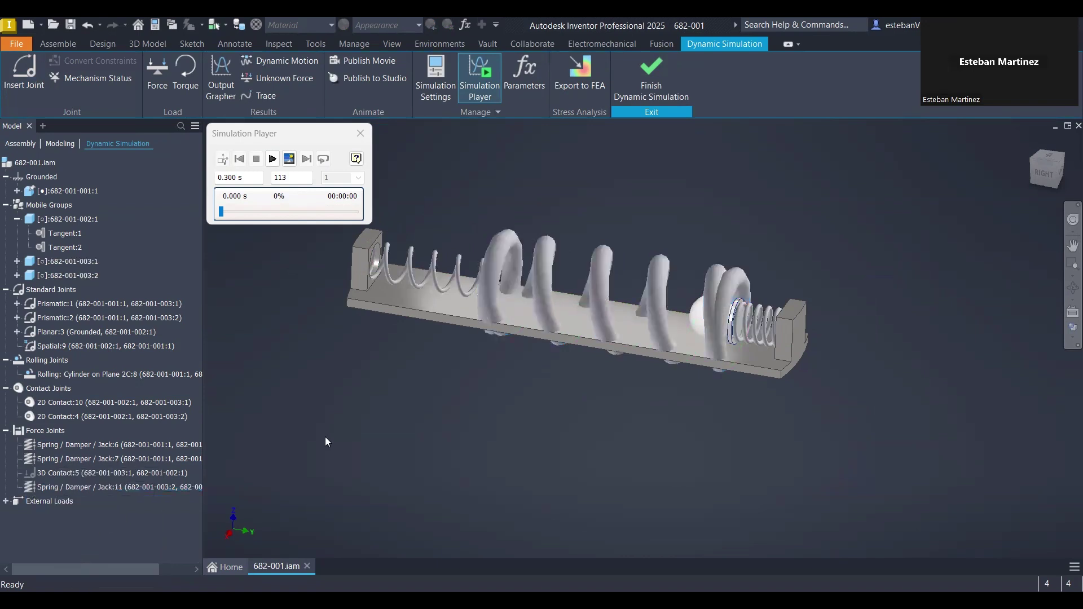
pyautogui.click(101, 486)
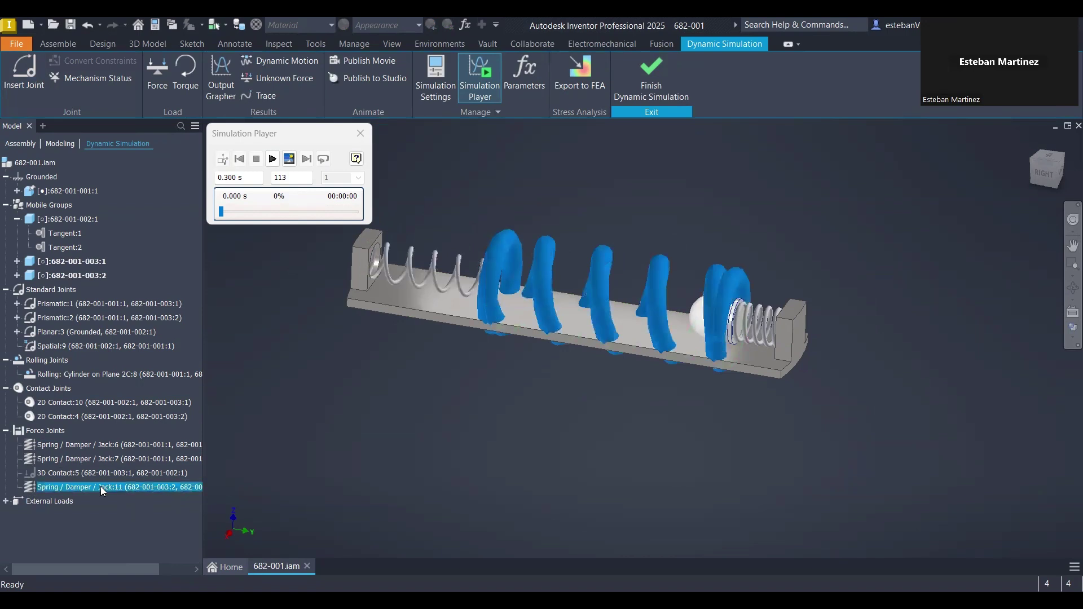
pyautogui.click(435, 423)
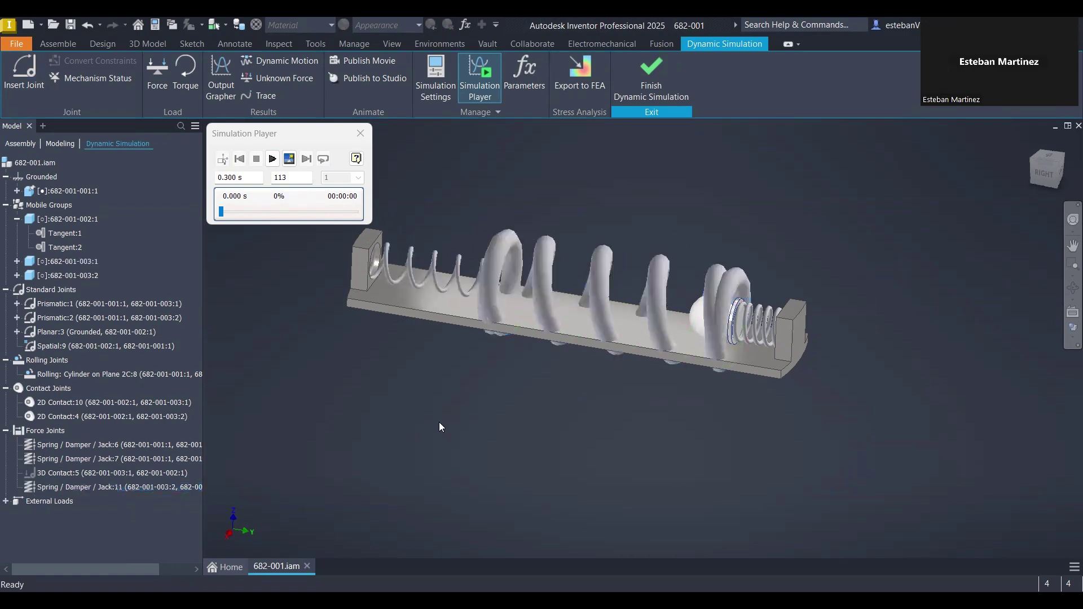
pyautogui.rightClick(75, 487)
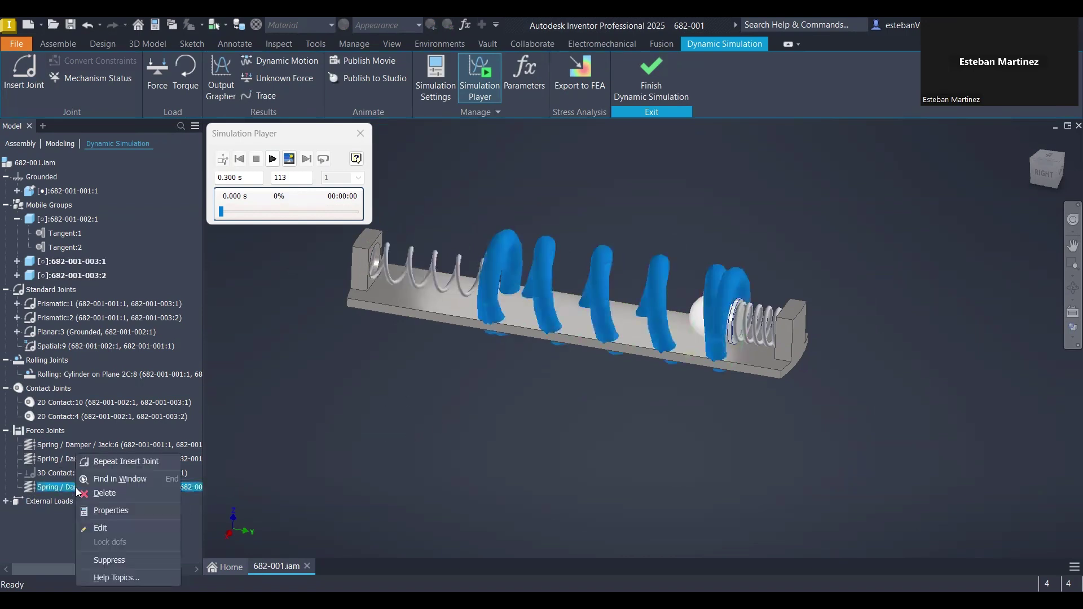
# Edit Jack:11, expand the dialog, and review 0 stiffness, 0 damping and 140 mm free length.
pyautogui.click(112, 512)
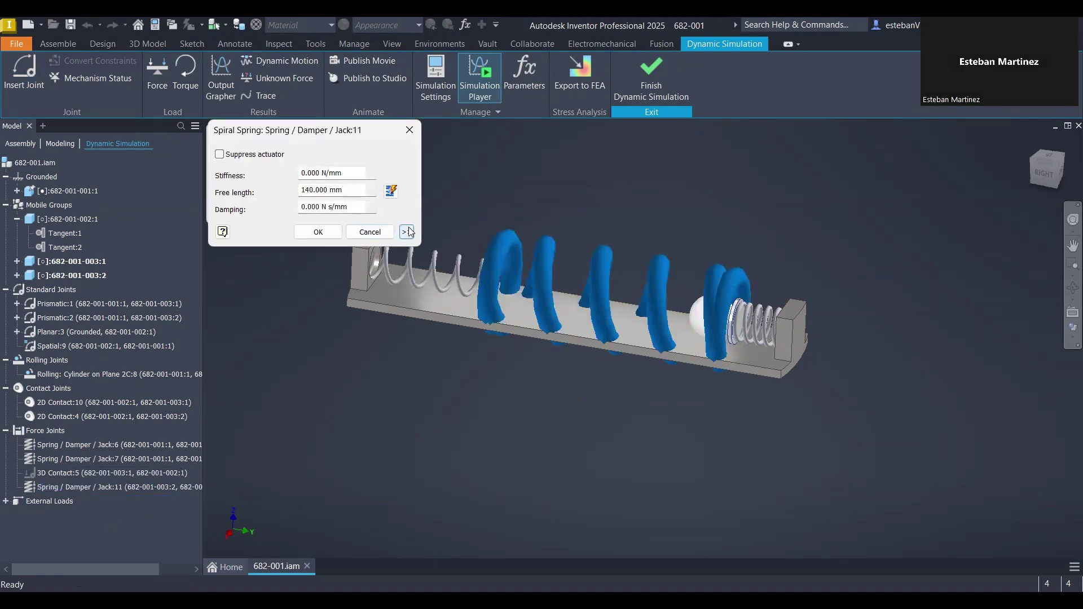
pyautogui.click(406, 231)
pyautogui.click(360, 264)
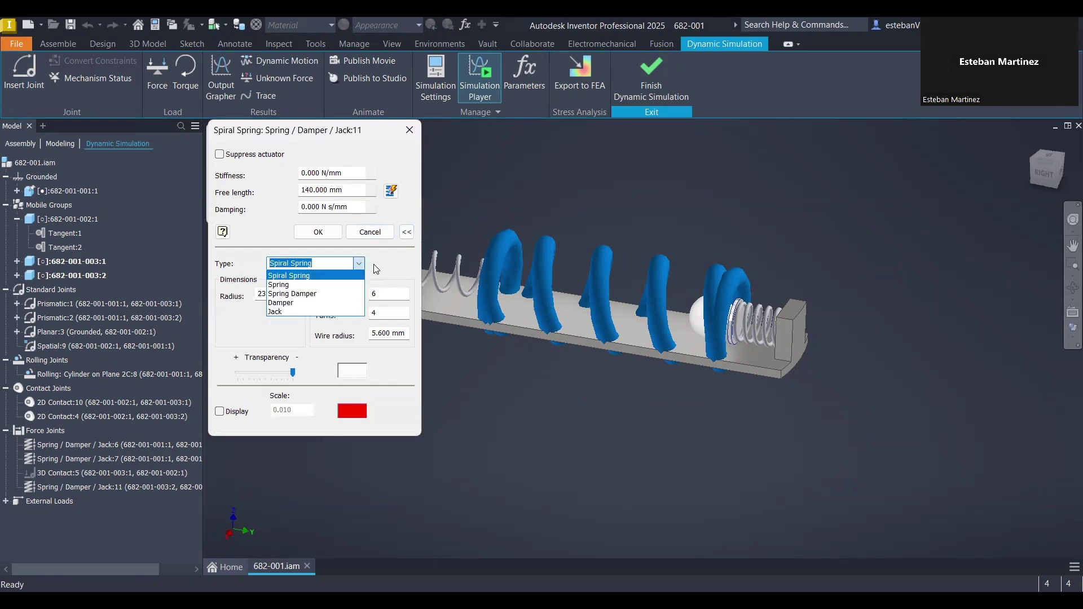
pyautogui.click(317, 174)
pyautogui.click(317, 175)
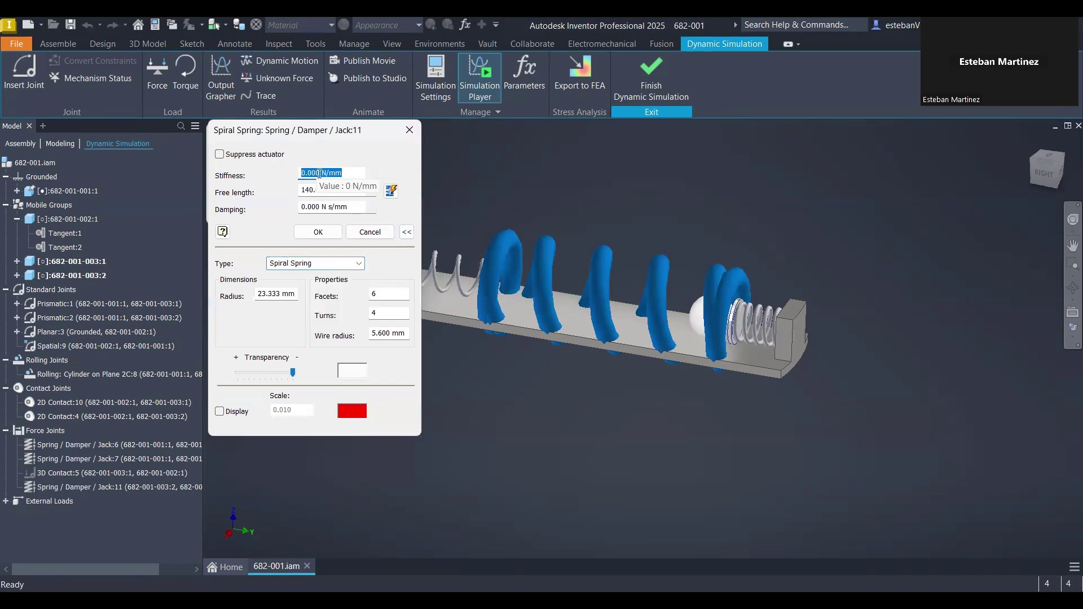
pyautogui.click(320, 174)
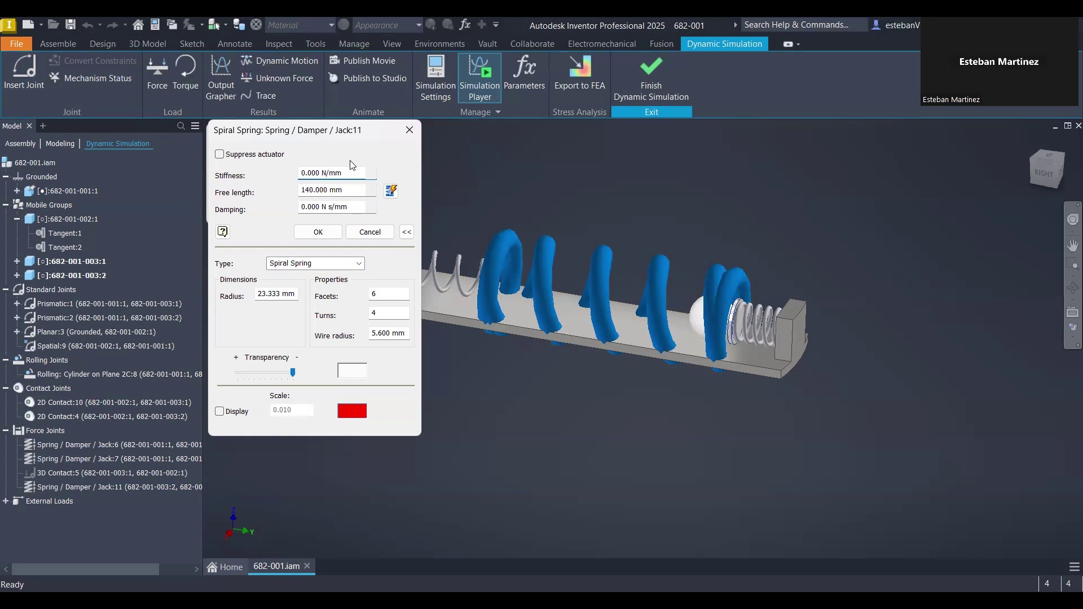
pyautogui.doubleClick(319, 174)
pyautogui.doubleClick(311, 207)
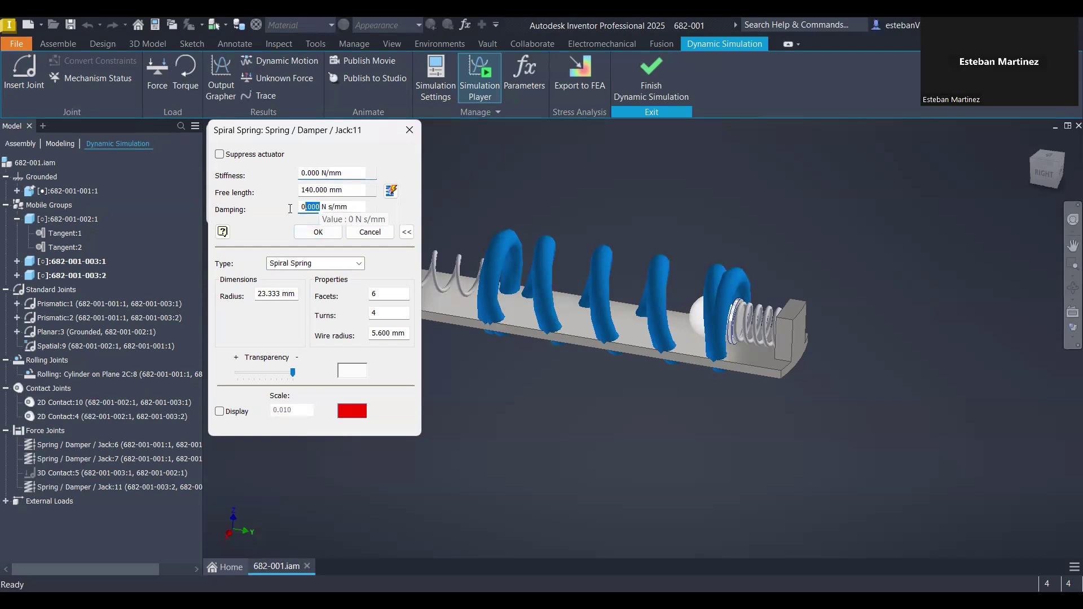
pyautogui.hotkey('ctrl', 'a')
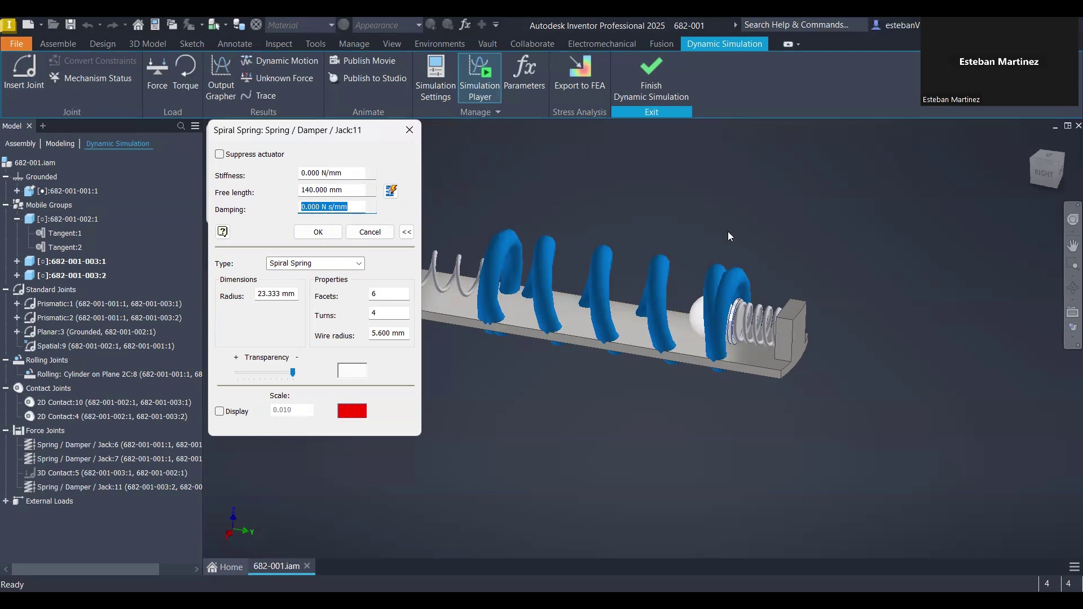
pyautogui.moveTo(728, 231); pyautogui.dragTo(795, 229, button='middle')
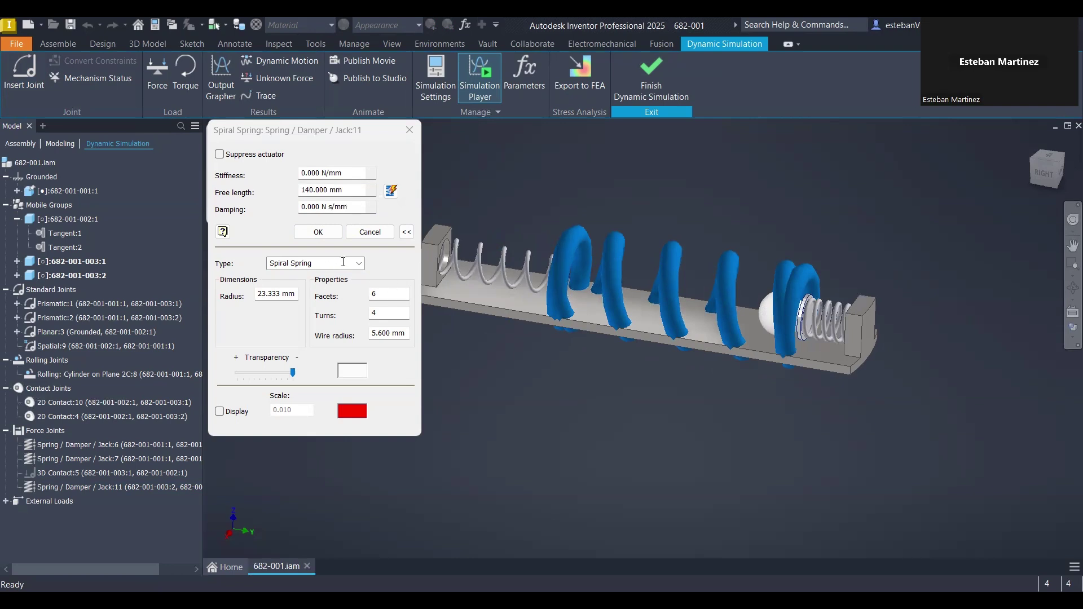
pyautogui.click(330, 191)
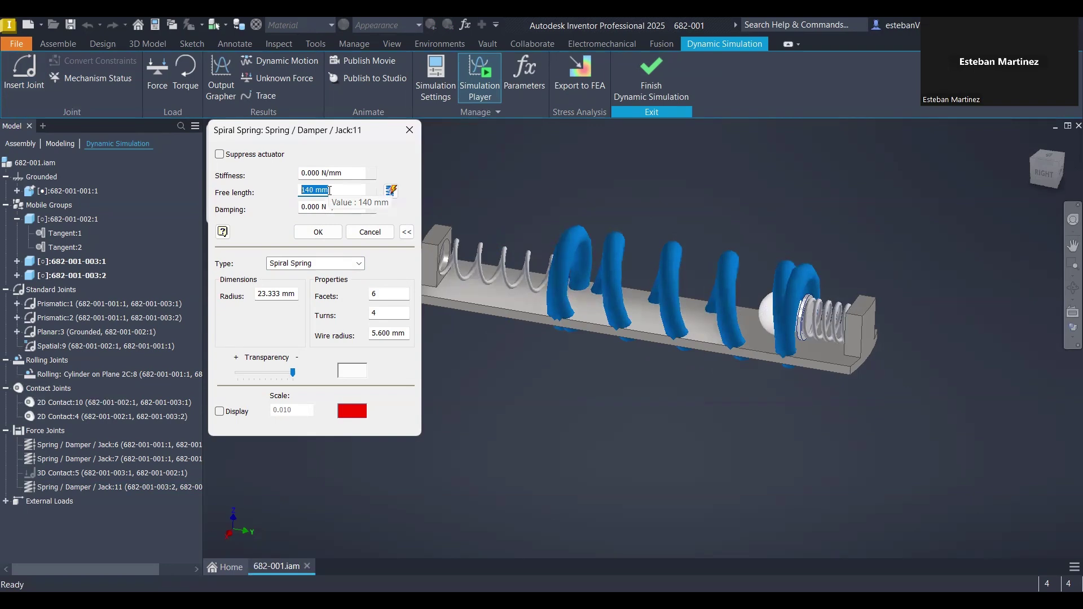
# Try the Spring Damper and Spring joint types, then return to Spiral Spring.
pyautogui.click(359, 264)
pyautogui.click(386, 268)
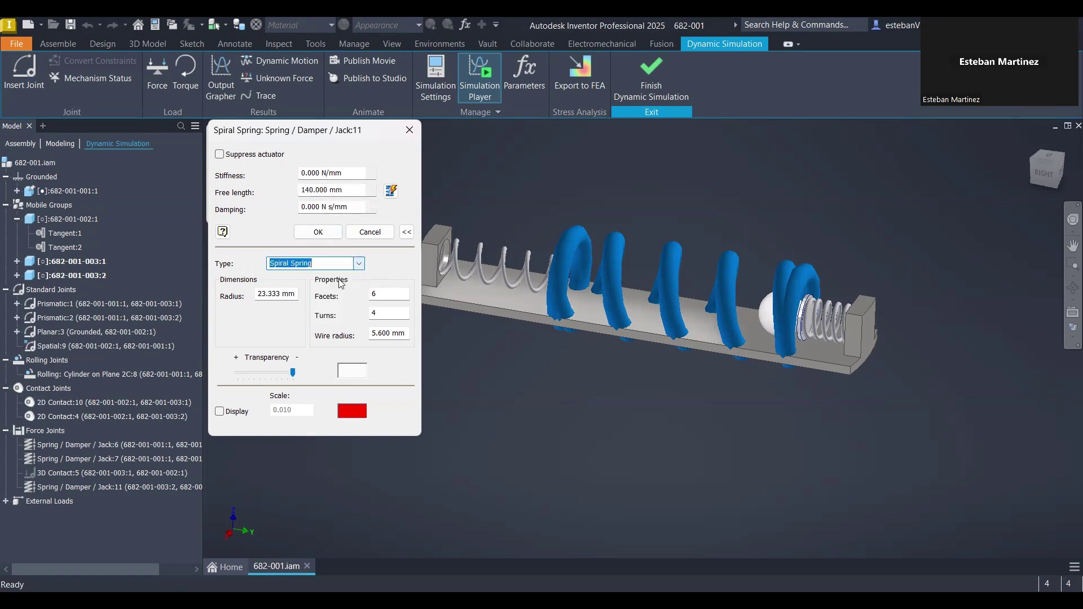
pyautogui.click(359, 263)
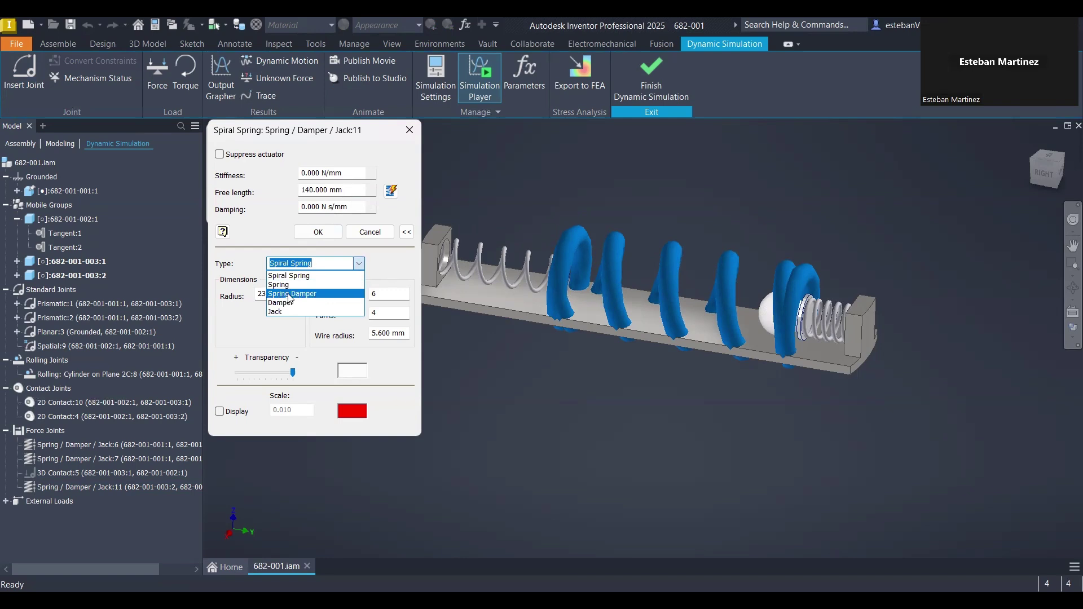
pyautogui.click(290, 297)
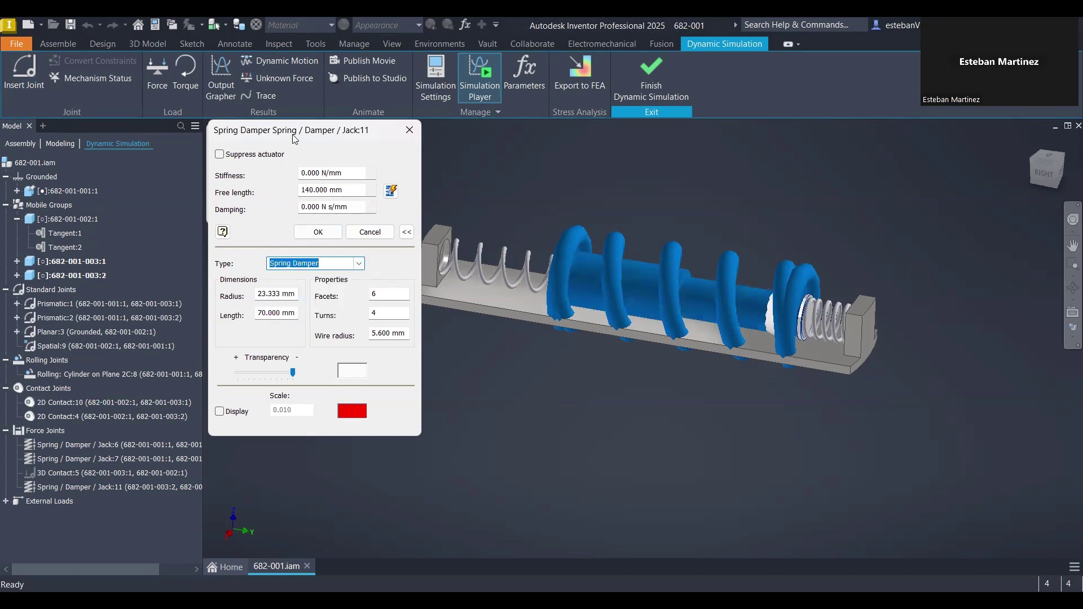
pyautogui.click(359, 264)
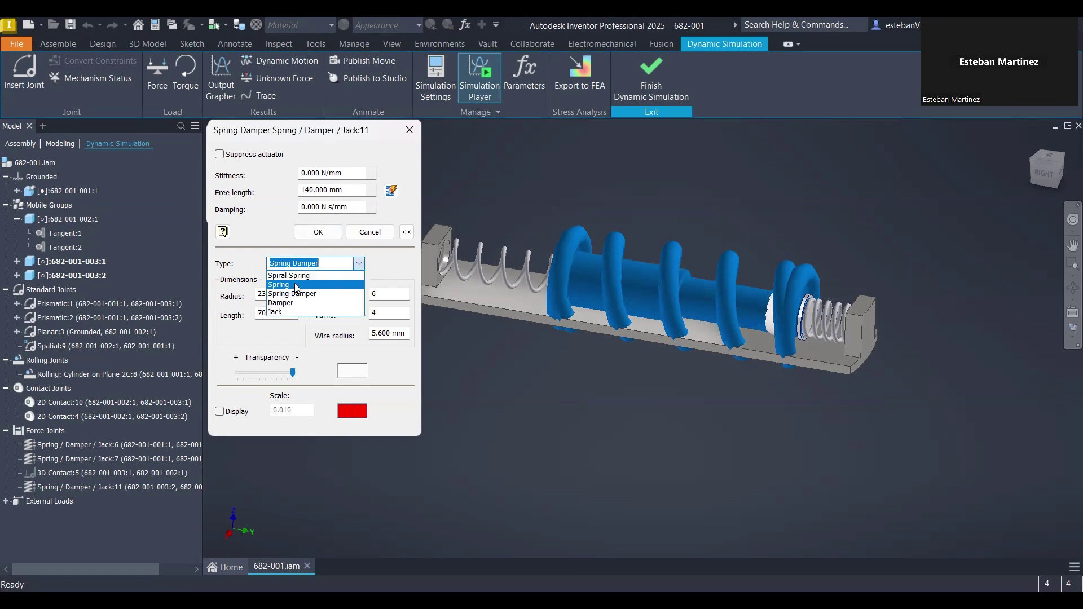
pyautogui.click(297, 285)
pyautogui.click(359, 264)
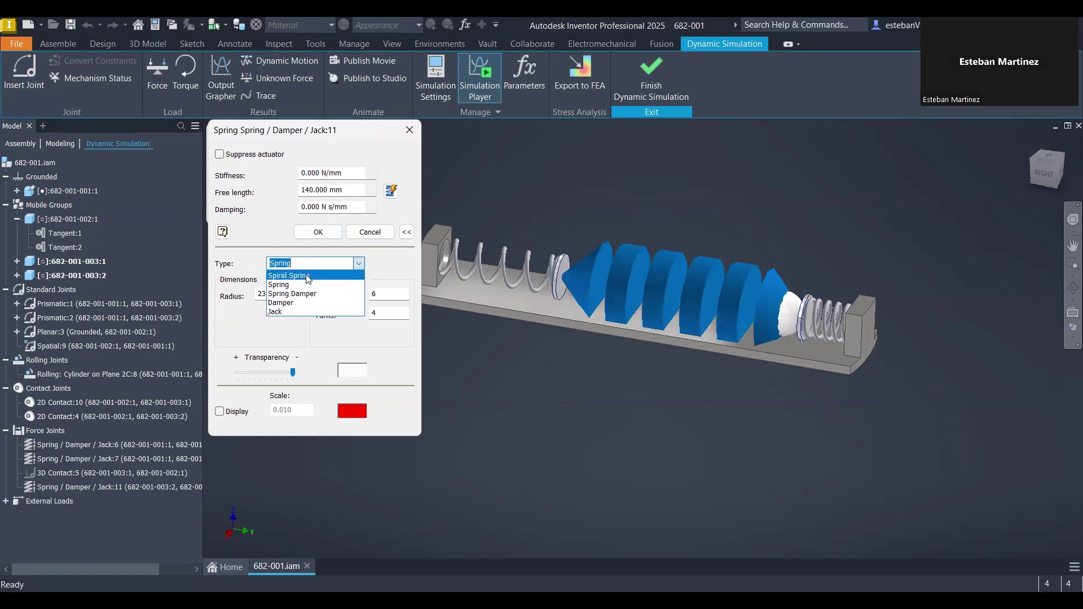
pyautogui.click(308, 276)
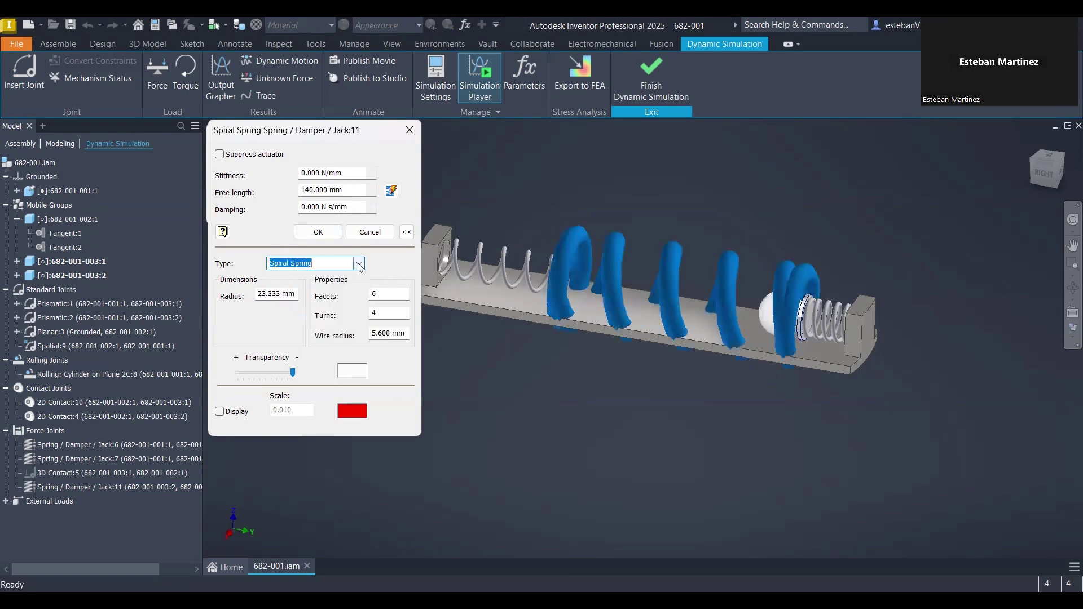
# Cycle through Spring Damper, Damper, Jack and Spring, finally settling on Spiral Spring.
pyautogui.click(359, 264)
pyautogui.click(308, 294)
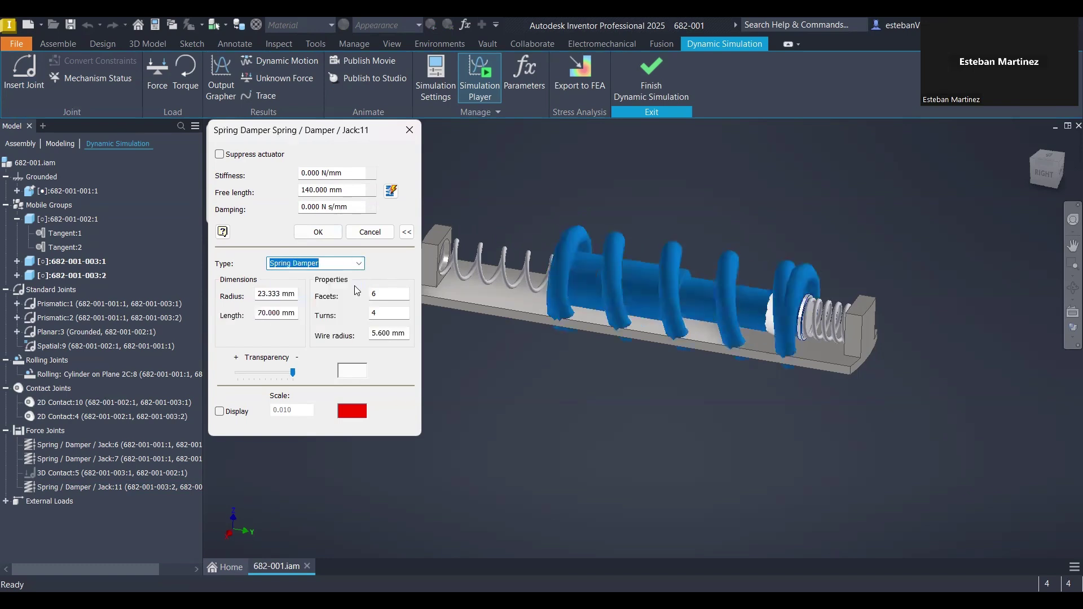
pyautogui.click(359, 264)
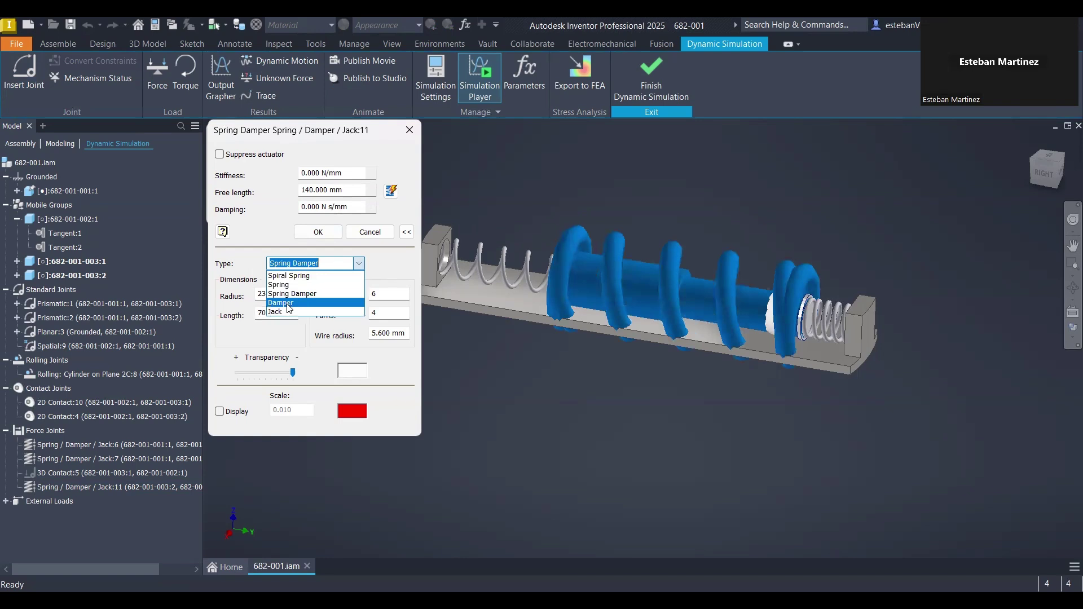
pyautogui.click(289, 304)
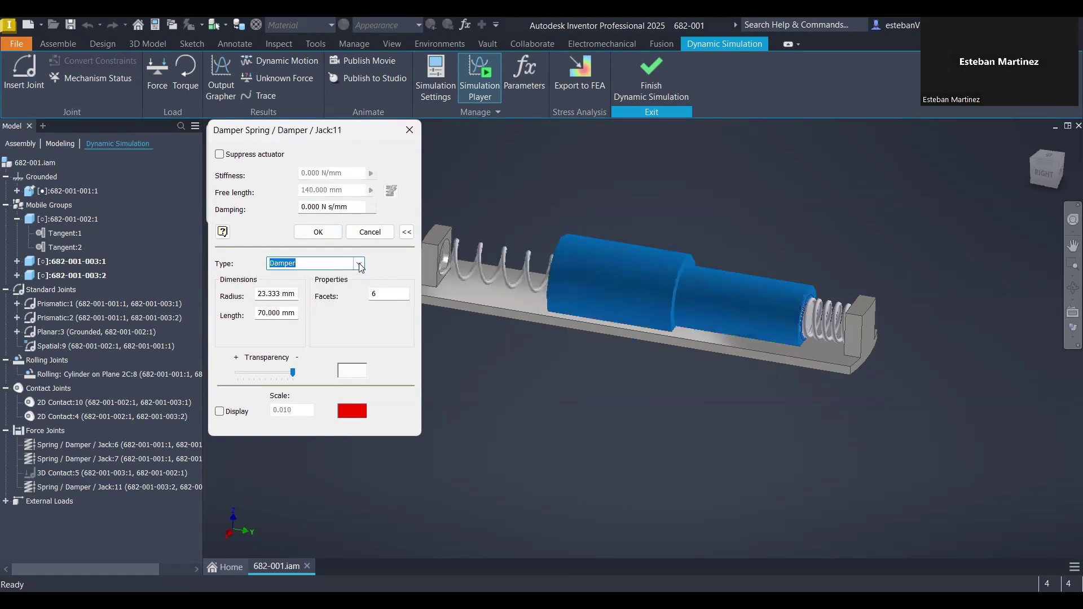
pyautogui.hotkey('alt', 'Down')
pyautogui.click(289, 310)
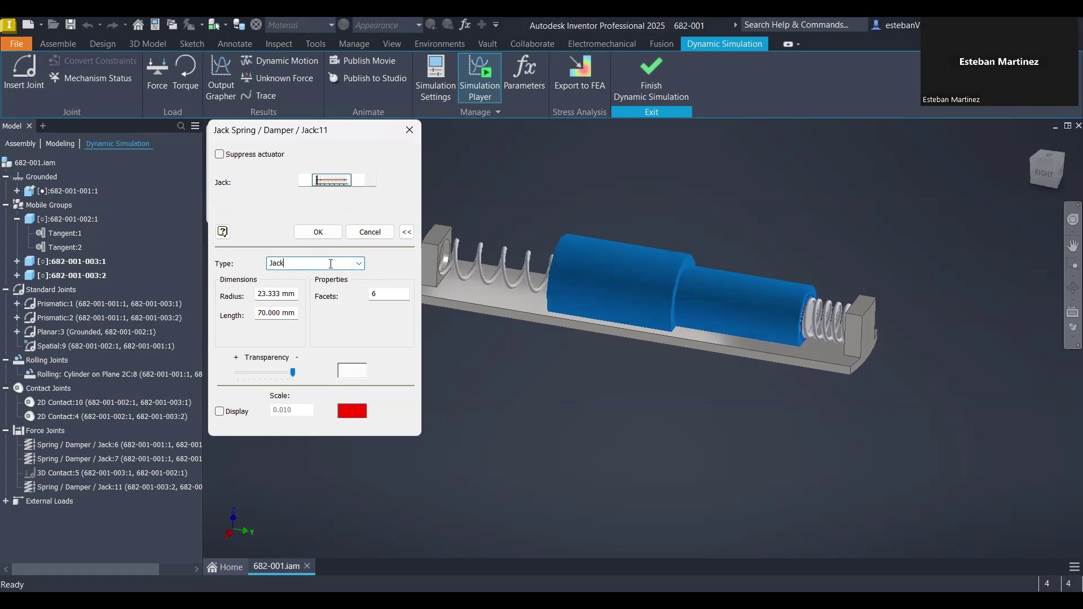
pyautogui.hotkey('alt', 'Down')
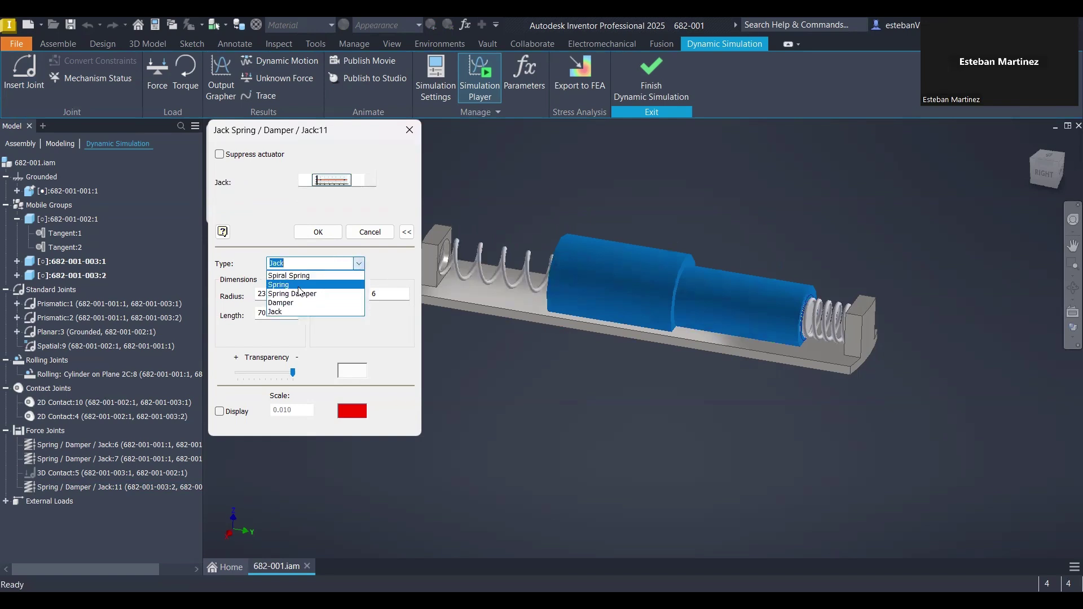
pyautogui.click(294, 285)
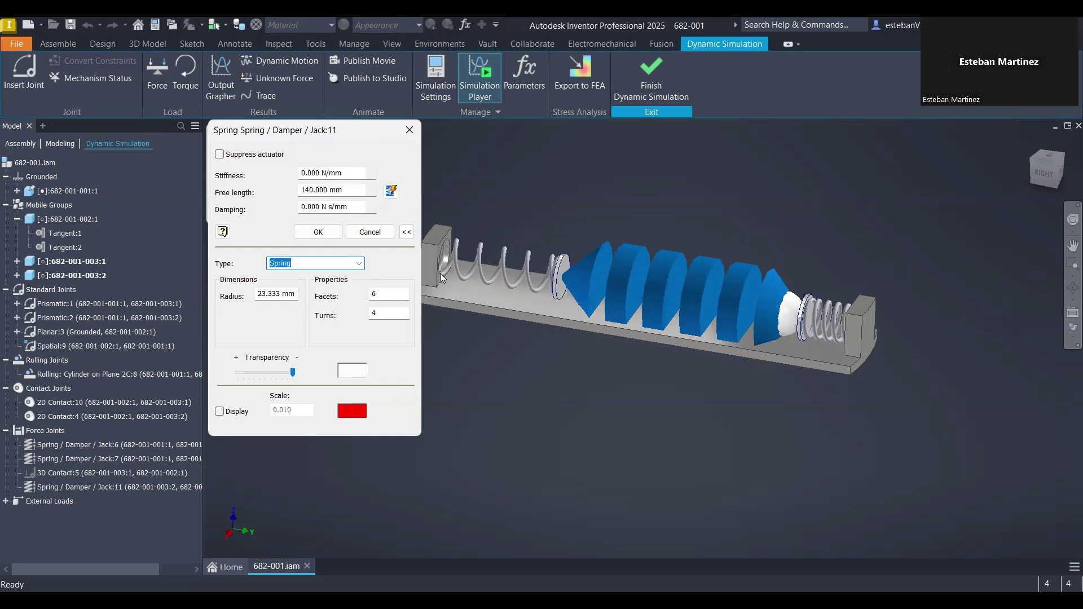
pyautogui.click(359, 264)
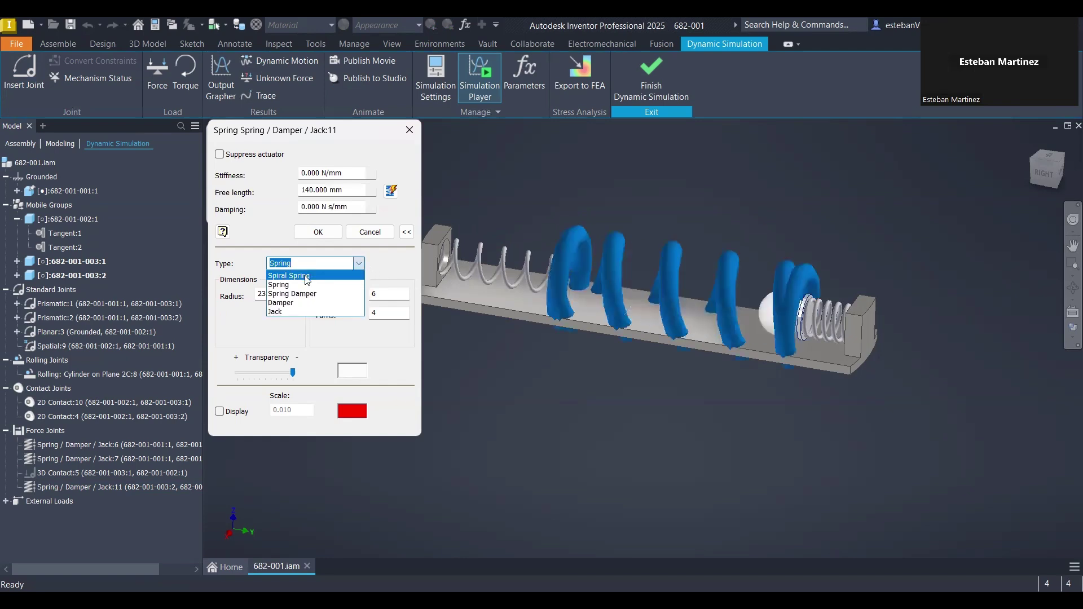
pyautogui.click(308, 280)
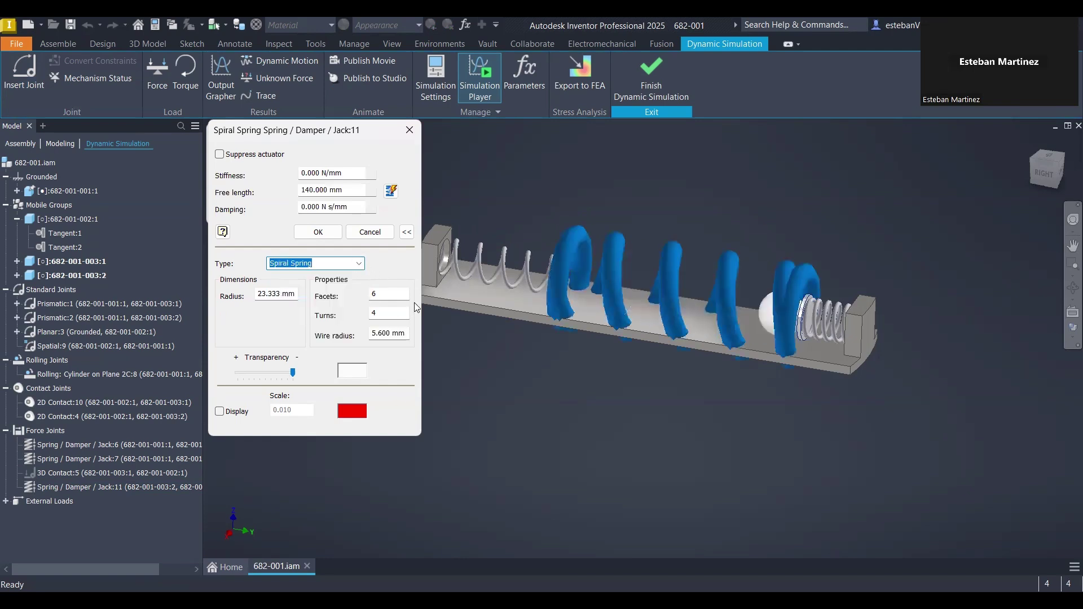
# Set the spiral spring to 10 mm radius, 10 facets, 6 turns and 1 mm wire radius.
pyautogui.click(279, 296)
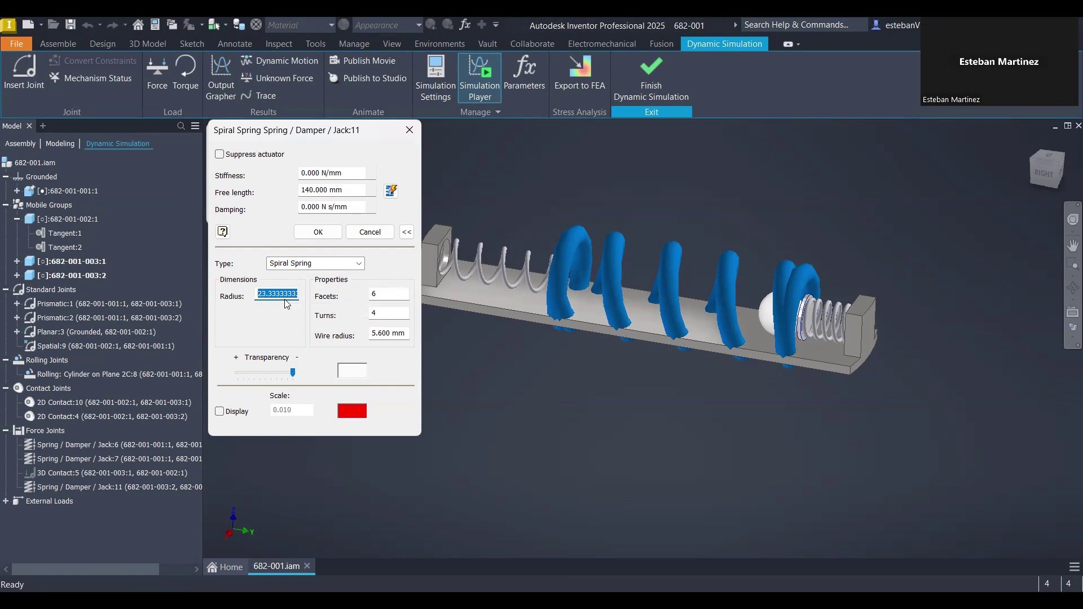
pyautogui.write('10')
pyautogui.click(395, 294)
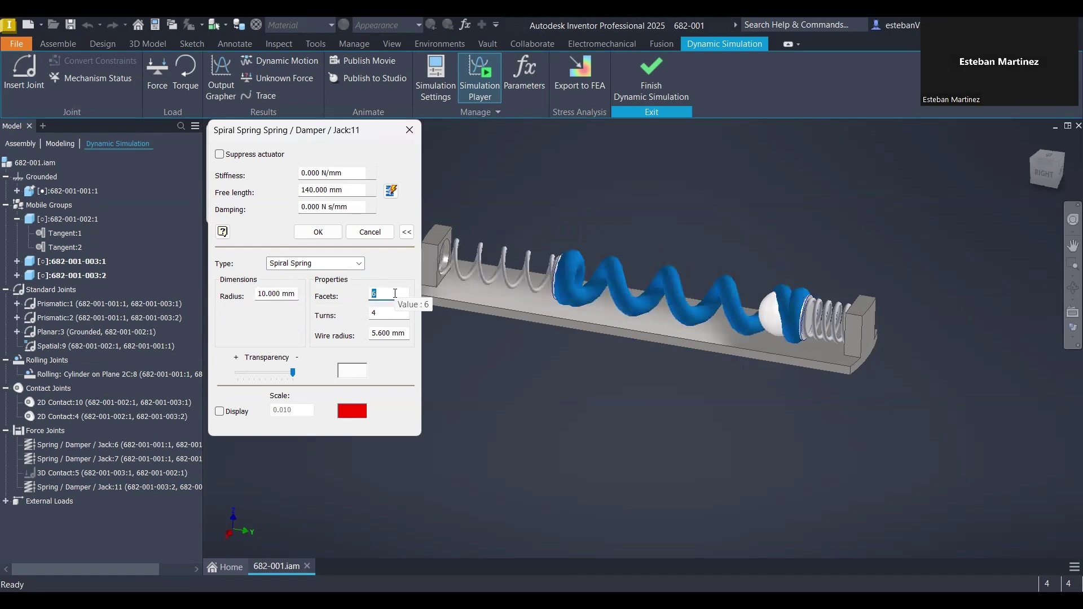
pyautogui.write('10')
pyautogui.click(395, 313)
pyautogui.write('6')
pyautogui.click(395, 334)
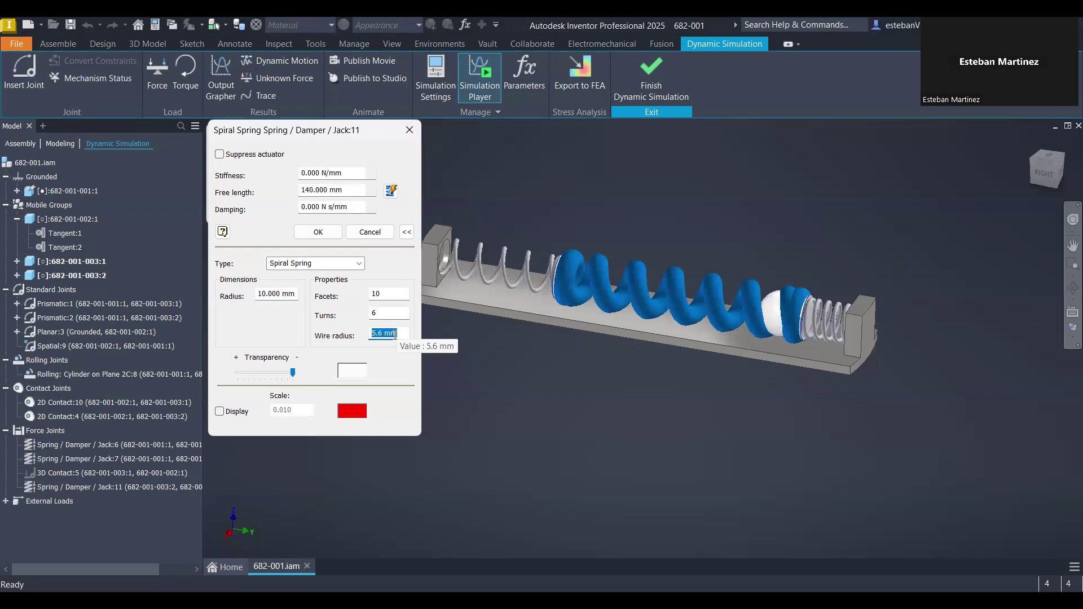
pyautogui.write('1')
pyautogui.click(395, 313)
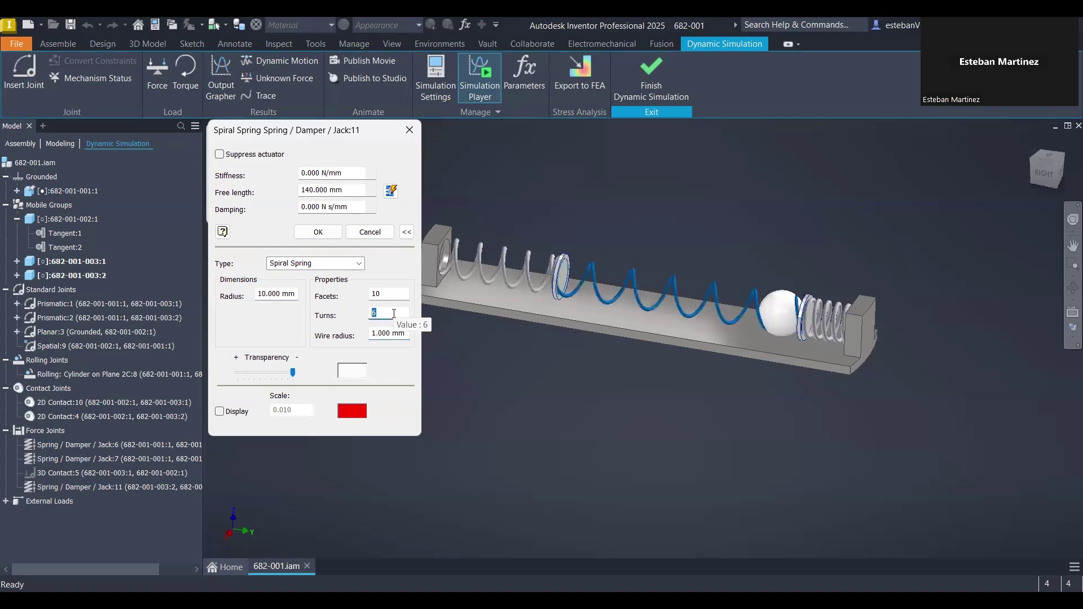
# Toggle Suppress actuator on and back off for the spring.
pyautogui.scroll(5, 793, 303)
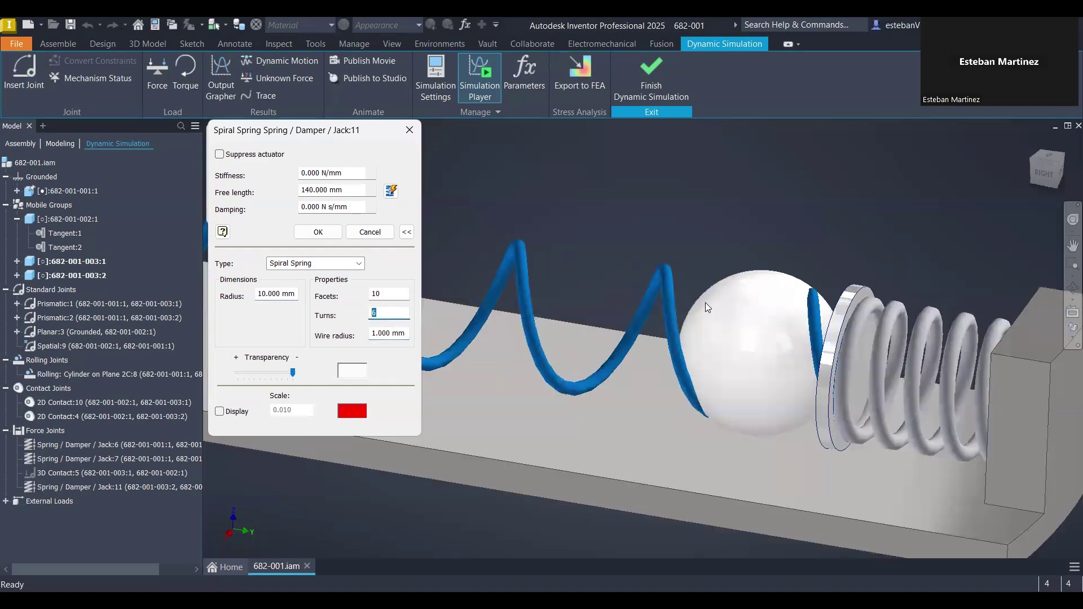
pyautogui.scroll(-5, 752, 300)
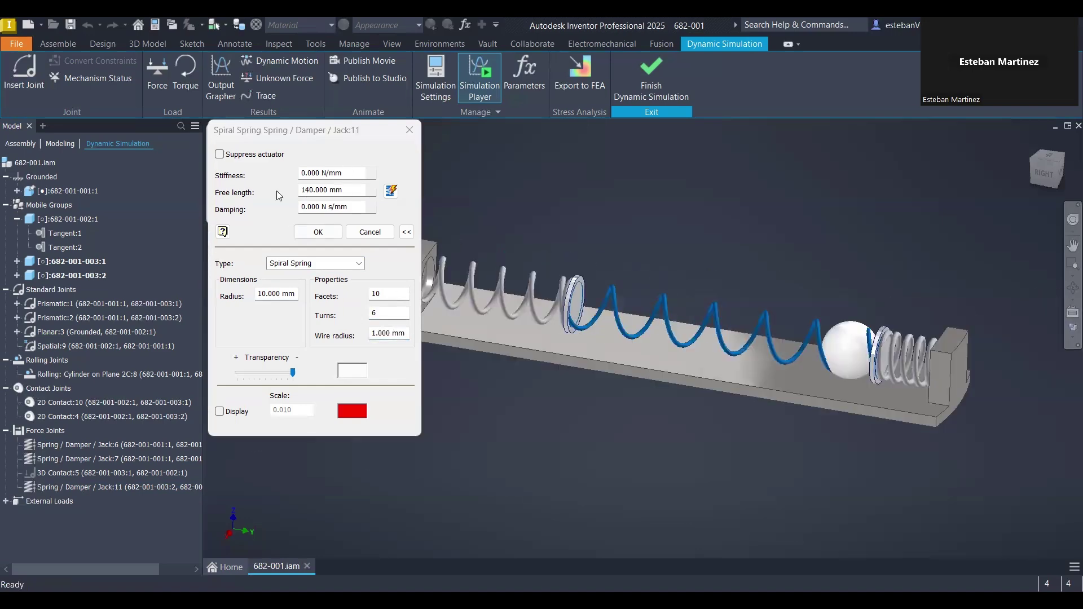
pyautogui.click(282, 155)
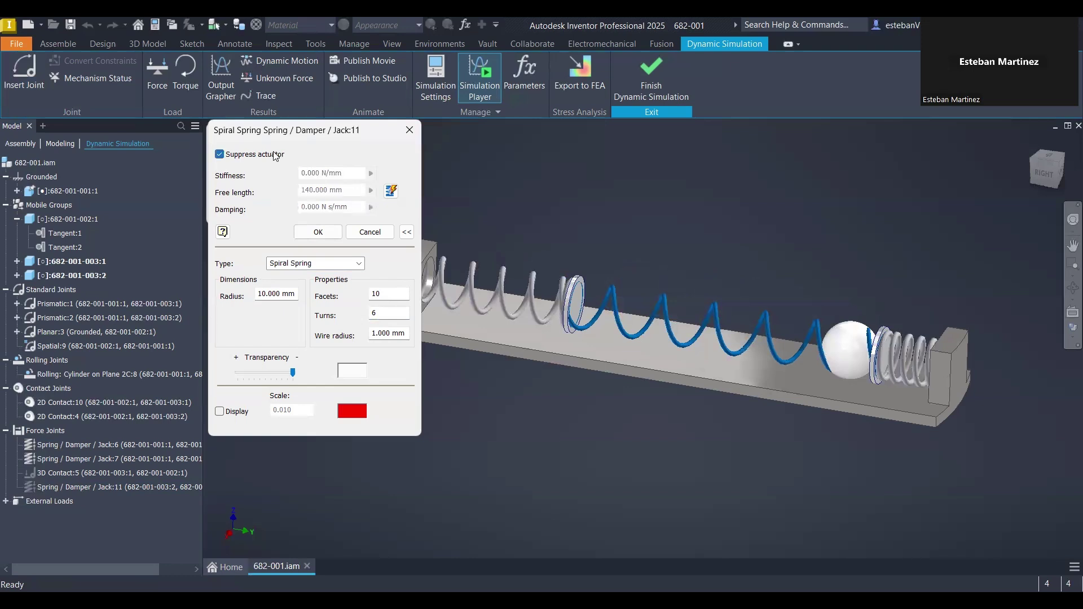
pyautogui.click(279, 155)
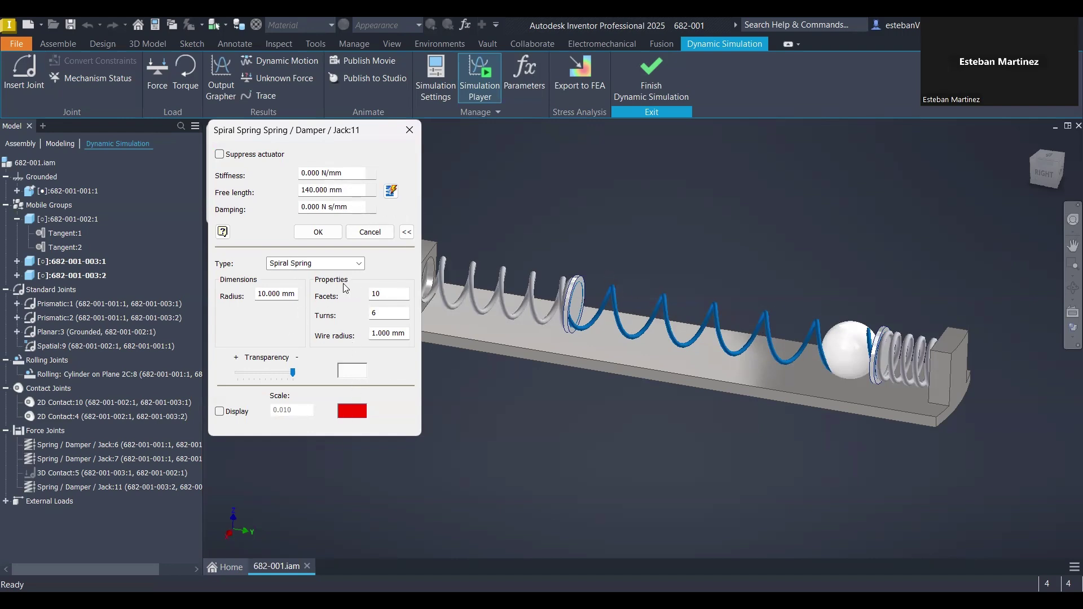
# Discard the Jack:11 edits and delete the Spring / Damper / Jack:11 joint.
pyautogui.click(370, 232)
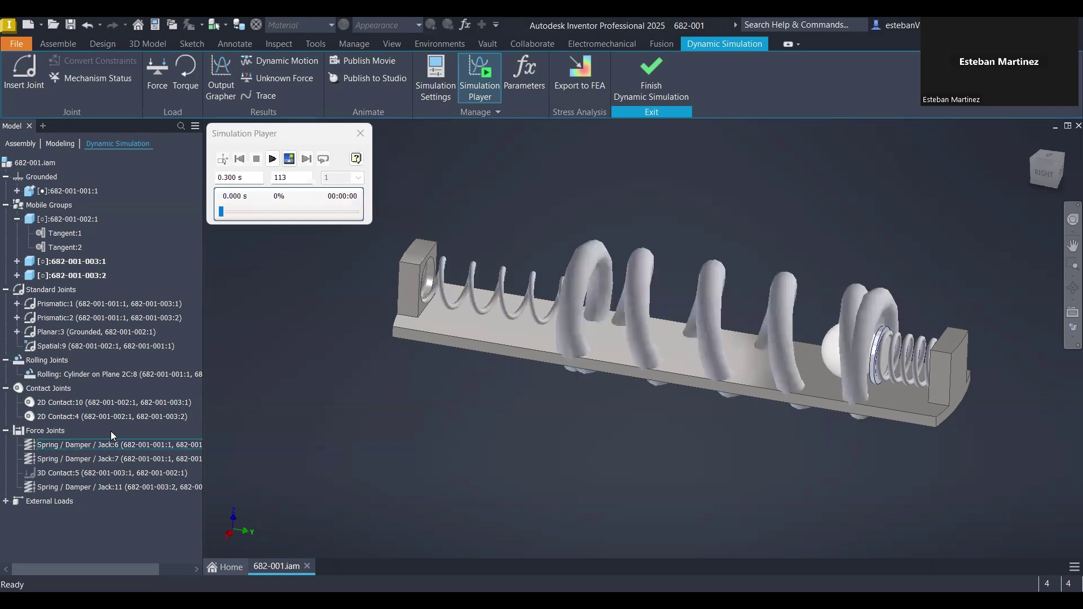
pyautogui.rightClick(70, 485)
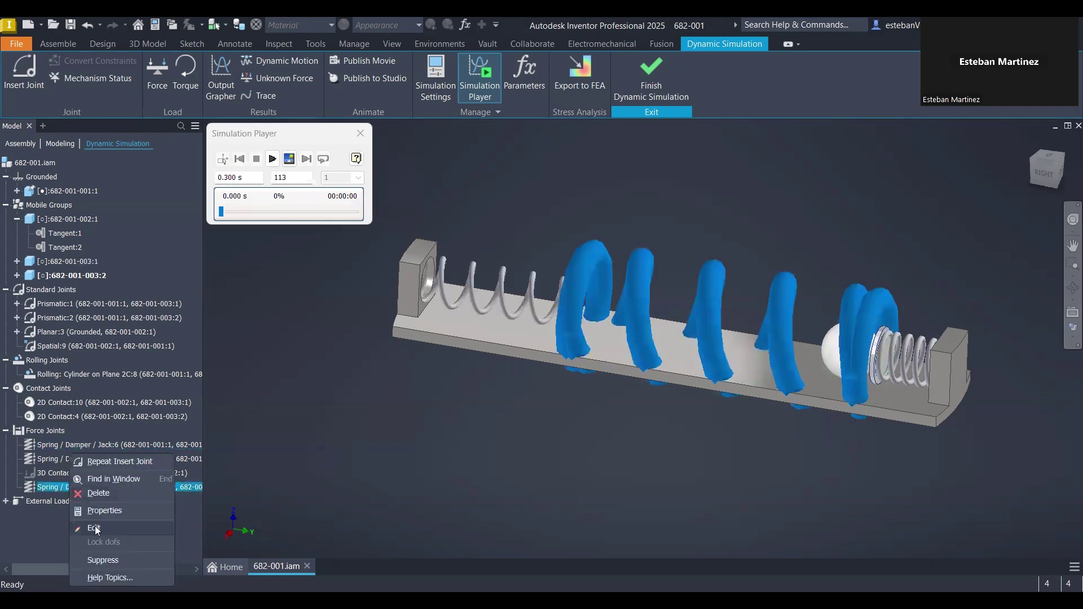
pyautogui.click(107, 494)
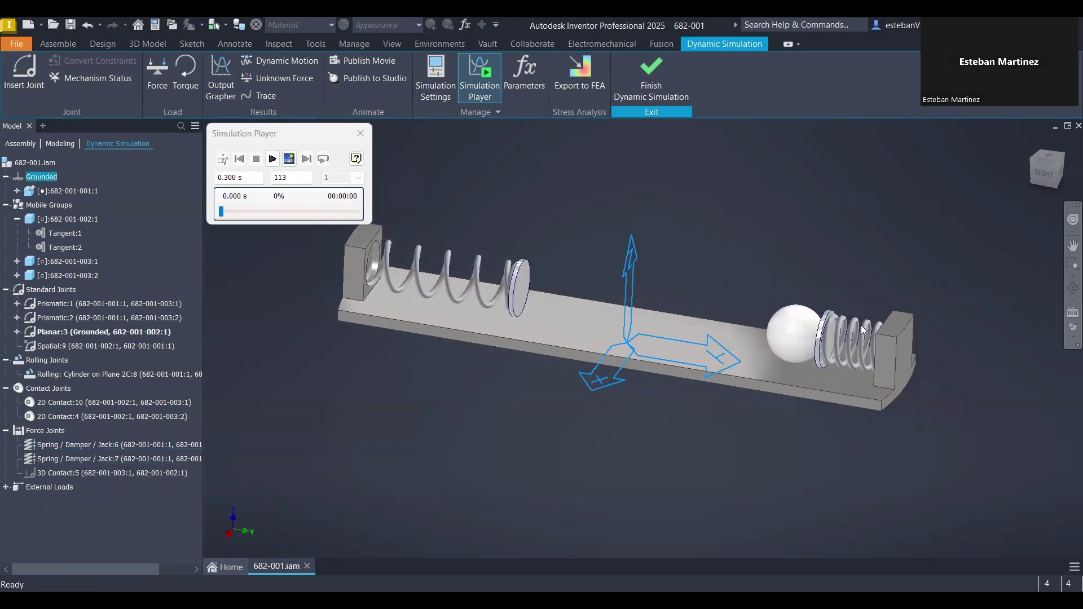
# Open the Spring / Damper / Jack:6 spiral spring for editing.
pyautogui.click(72, 445)
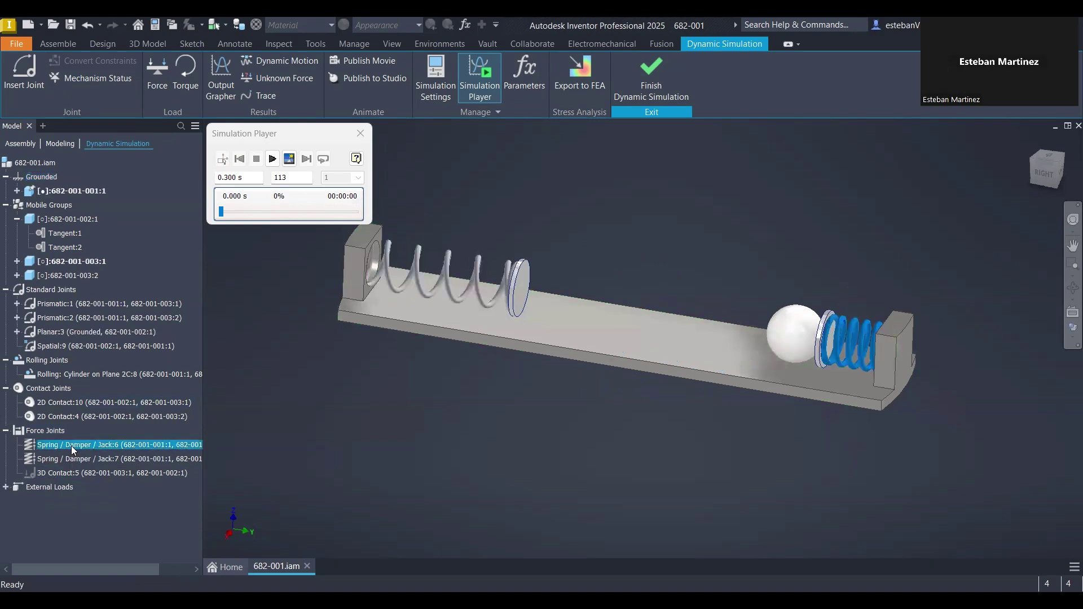
pyautogui.rightClick(71, 446)
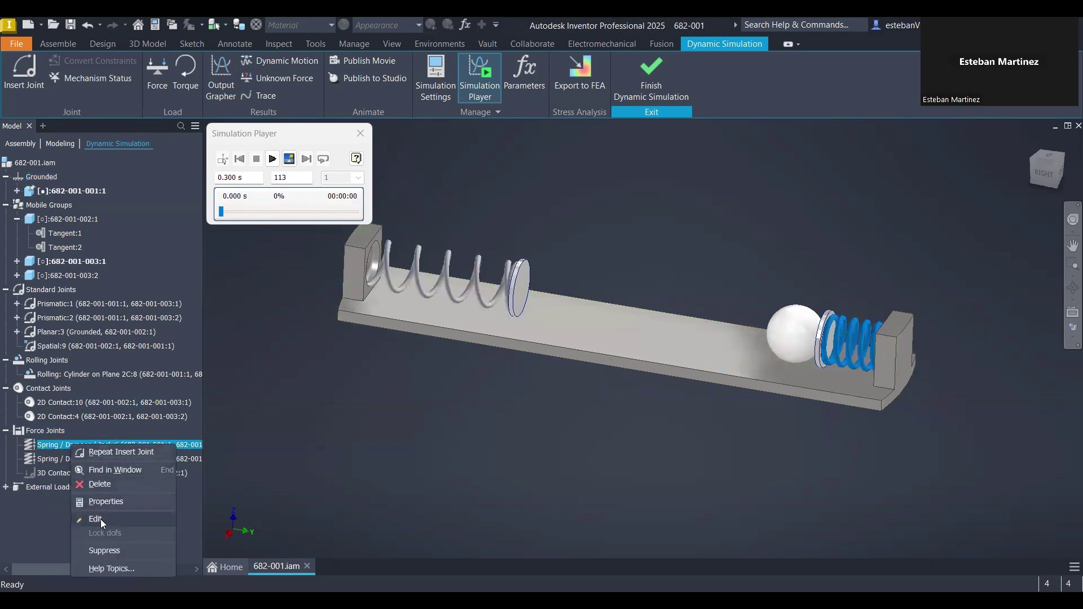
pyautogui.press('Escape')
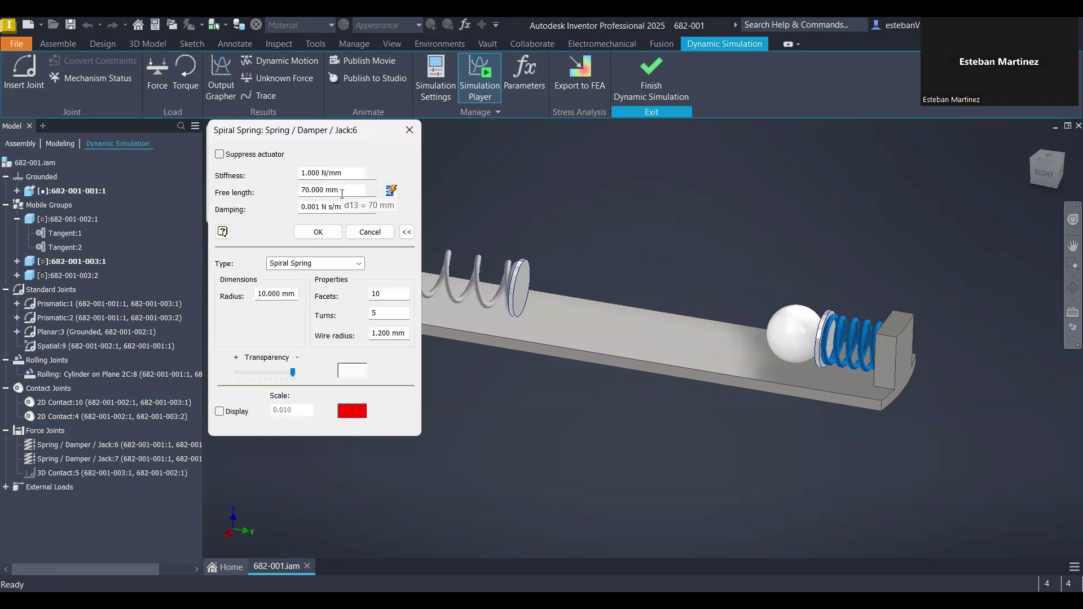
# Keep Jack:6 at 1 N/mm stiffness and 70 mm free length with its actuator enabled.
pyautogui.click(311, 174)
pyautogui.hotkey('shift', 'Tab')
pyautogui.press('space')
pyautogui.click(232, 157)
pyautogui.click(332, 190)
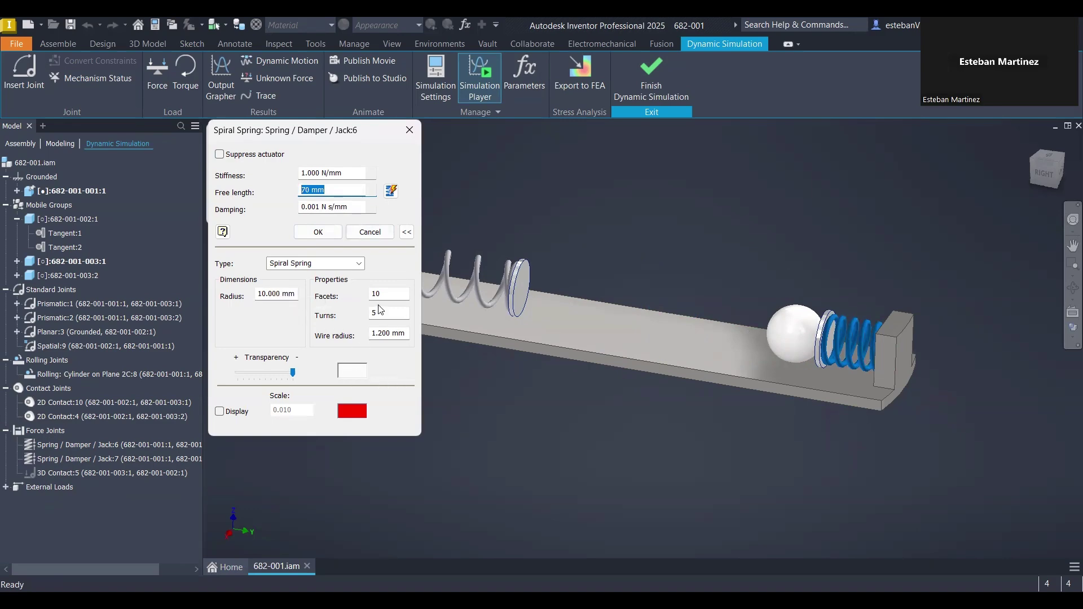
pyautogui.scroll(-5, 852, 314)
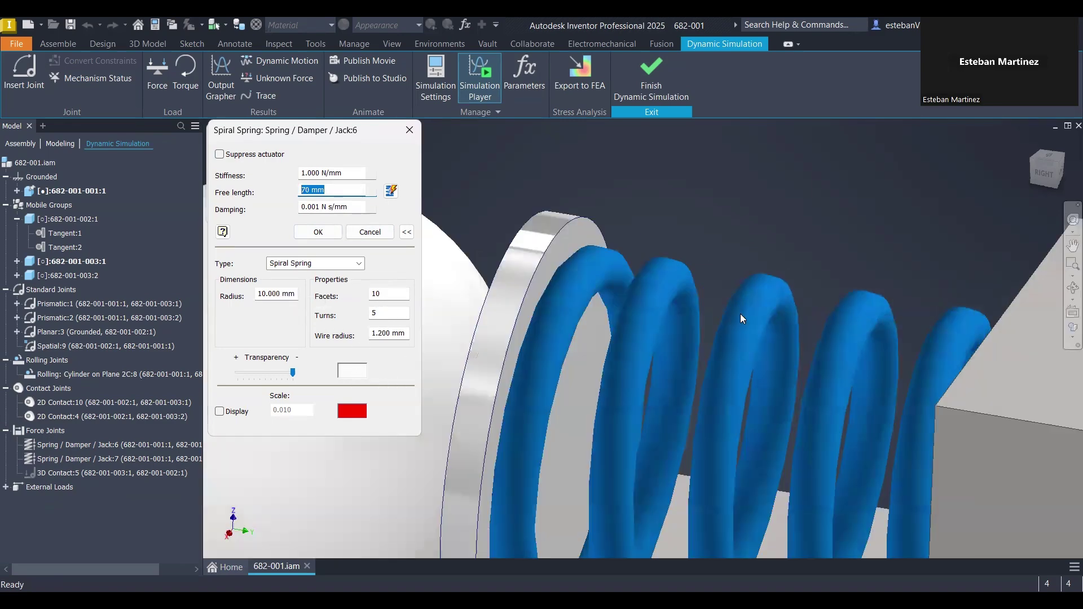
pyautogui.scroll(4, 733, 313)
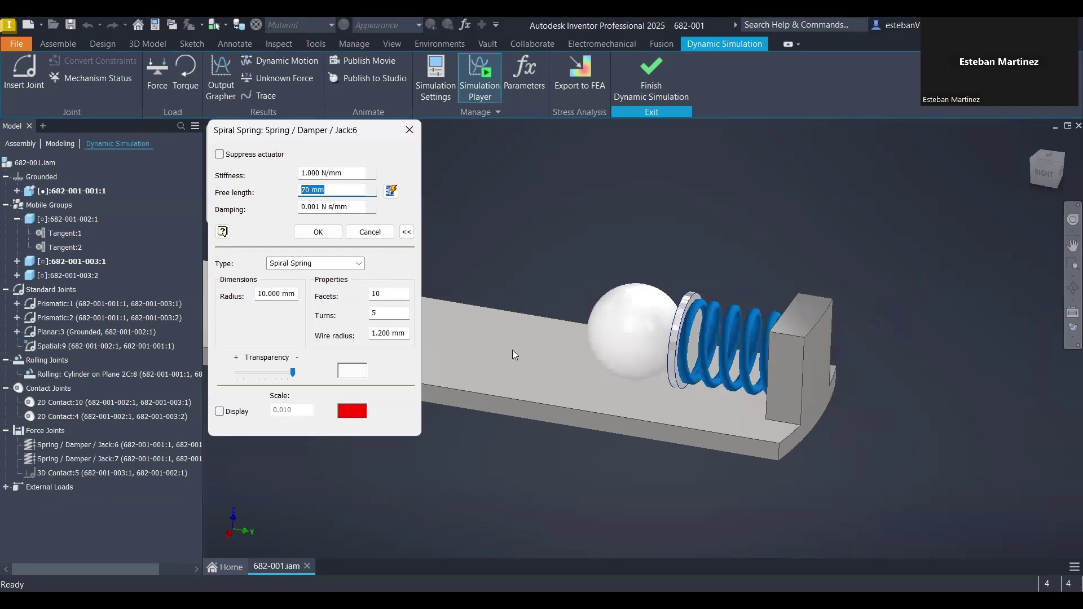
pyautogui.moveTo(512, 349); pyautogui.dragTo(560, 375, button='middle')
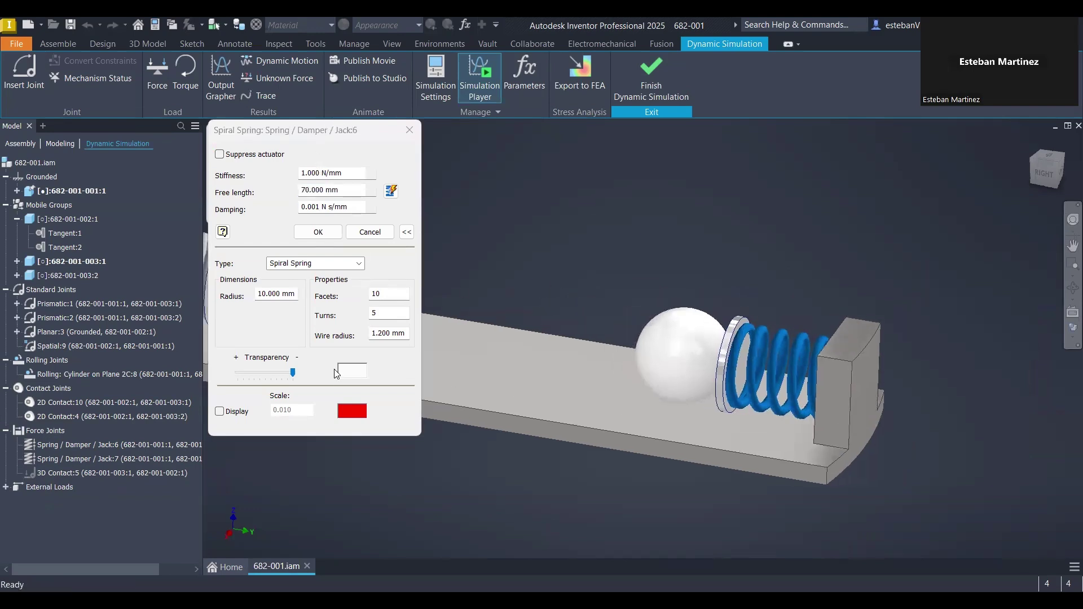
# Accept the Jack:6 settings, run the simulation, then return to construction mode.
pyautogui.press('Return')
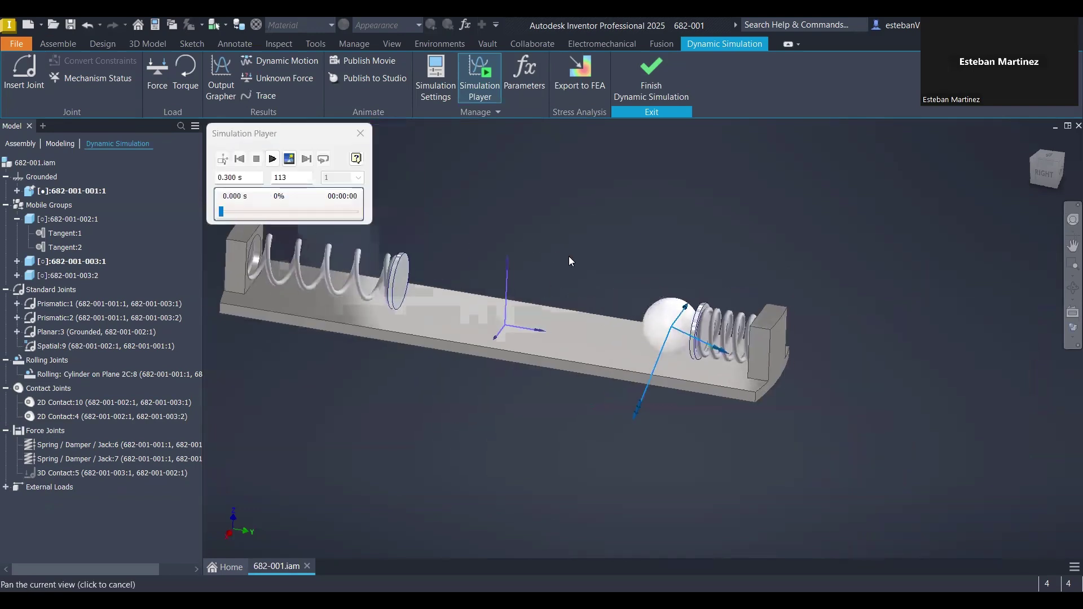
pyautogui.click(272, 159)
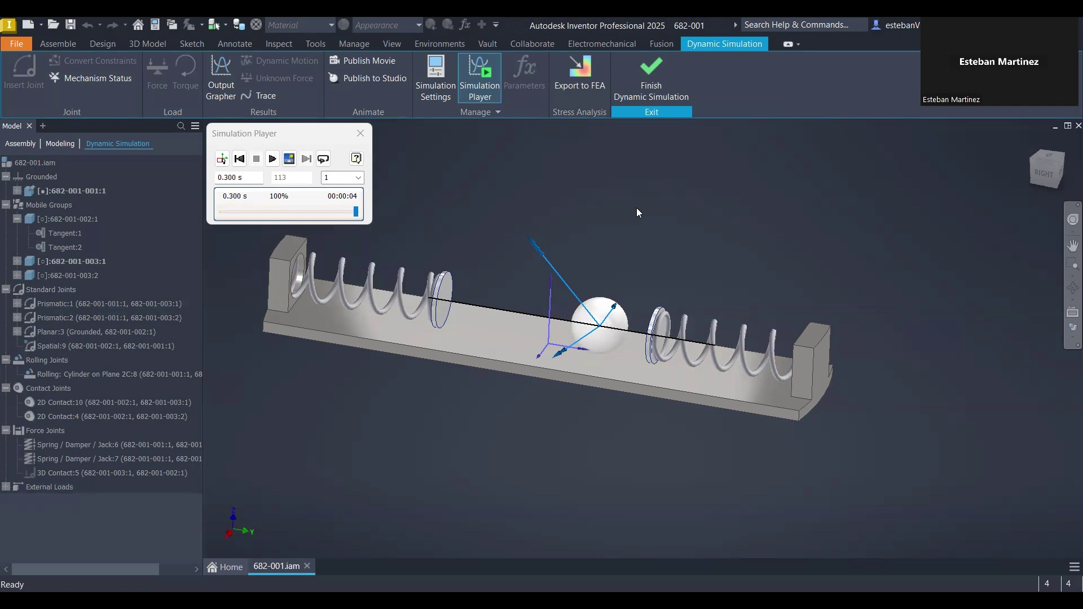
pyautogui.click(223, 159)
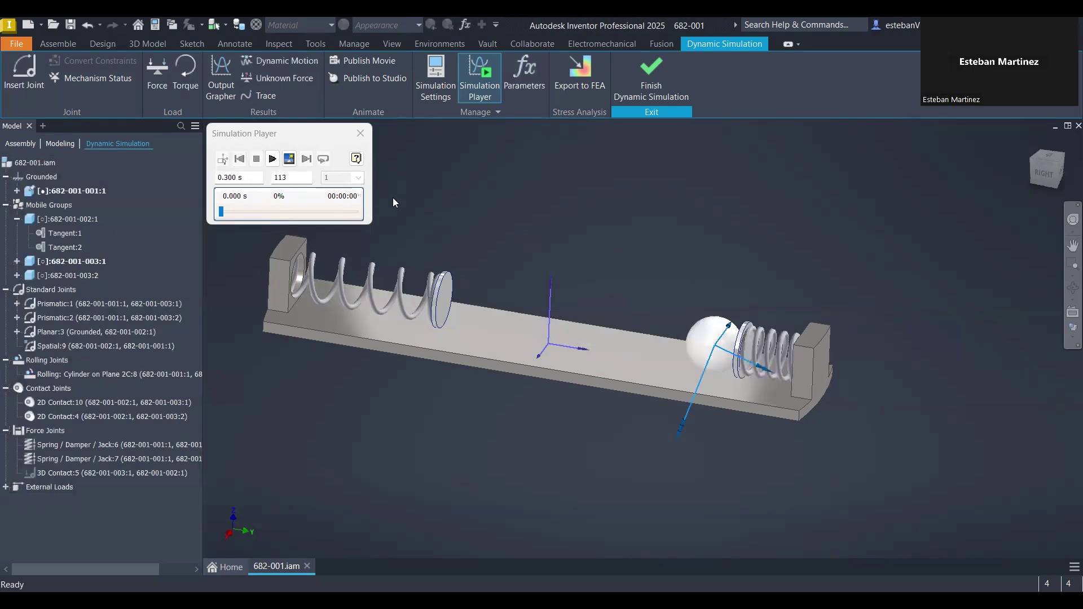
# Change the Jack:6 spring stiffness to 2 N/mm and apply it.
pyautogui.click(75, 446)
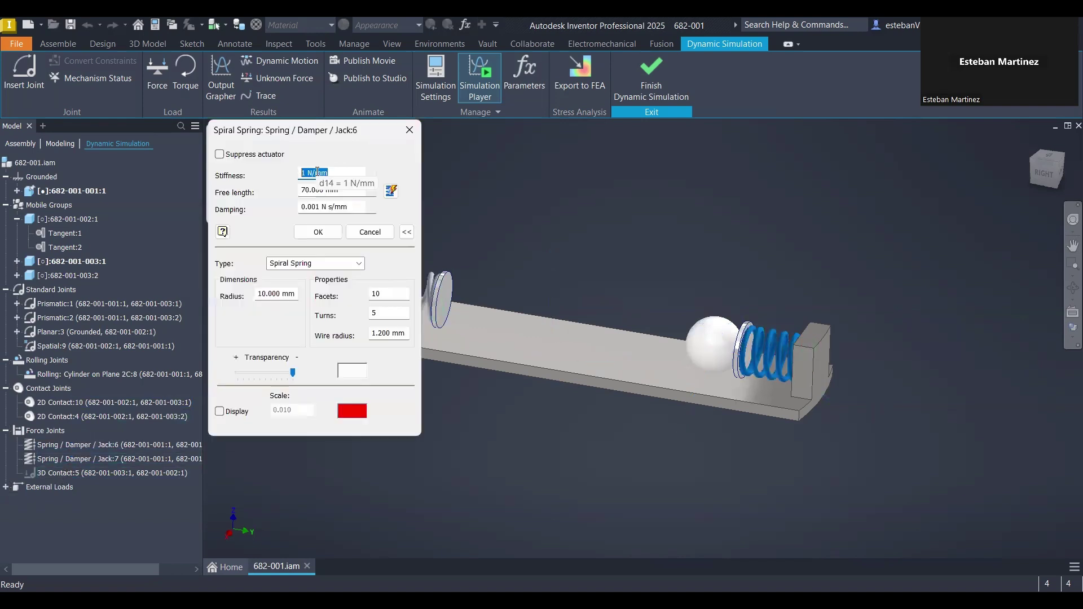
pyautogui.write('2 N/mm')
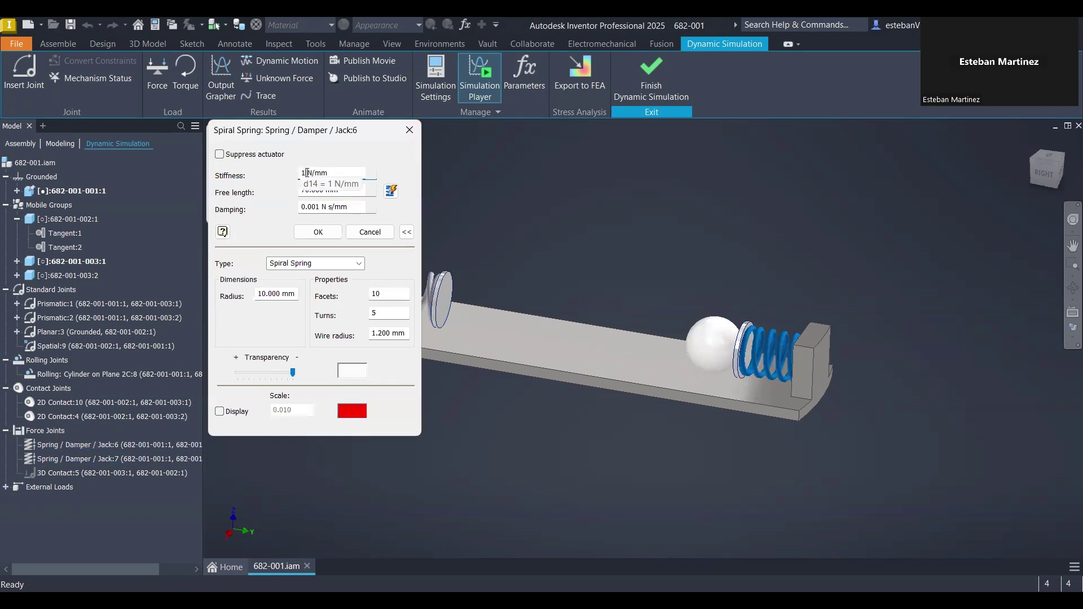
pyautogui.click(329, 236)
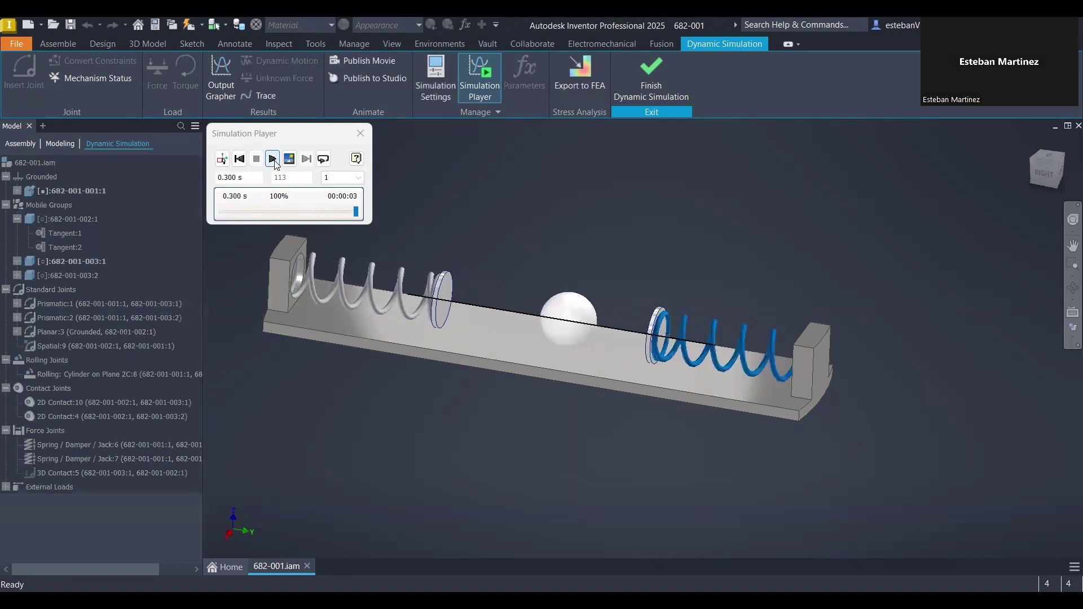
# Back in construction mode, lower Spring / Damper / Jack:7's stiffness to 0.2 N/mm.
pyautogui.click(222, 159)
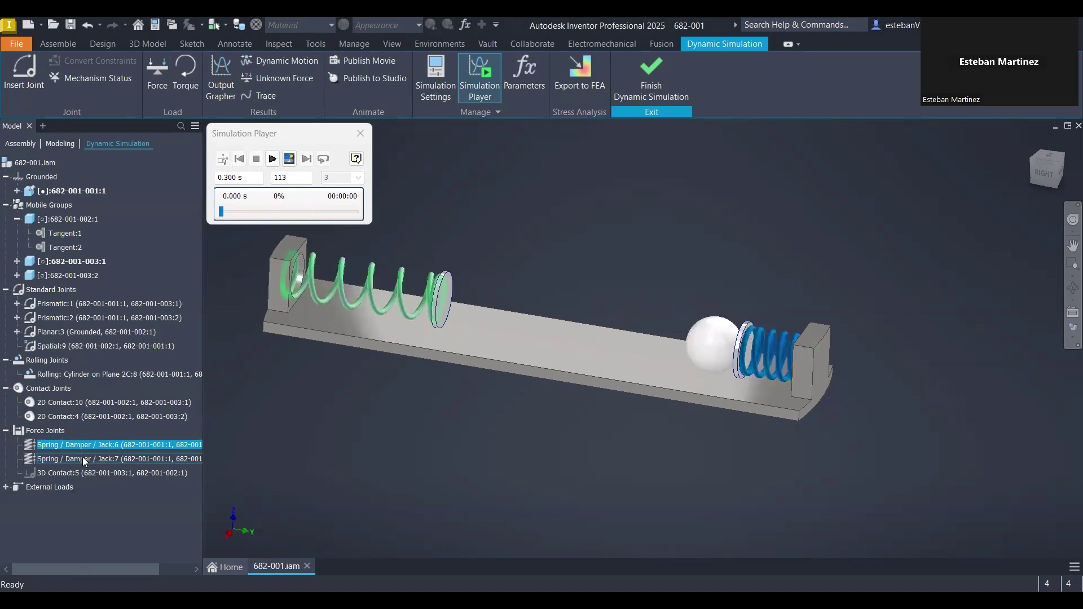
pyautogui.doubleClick(84, 460)
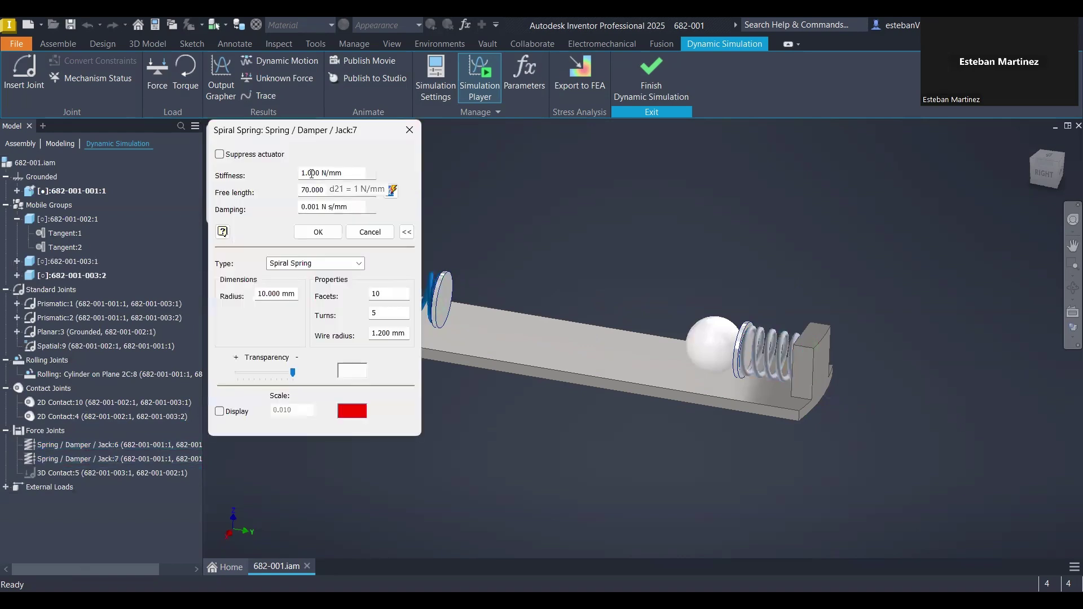
pyautogui.doubleClick(312, 173)
pyautogui.write('1')
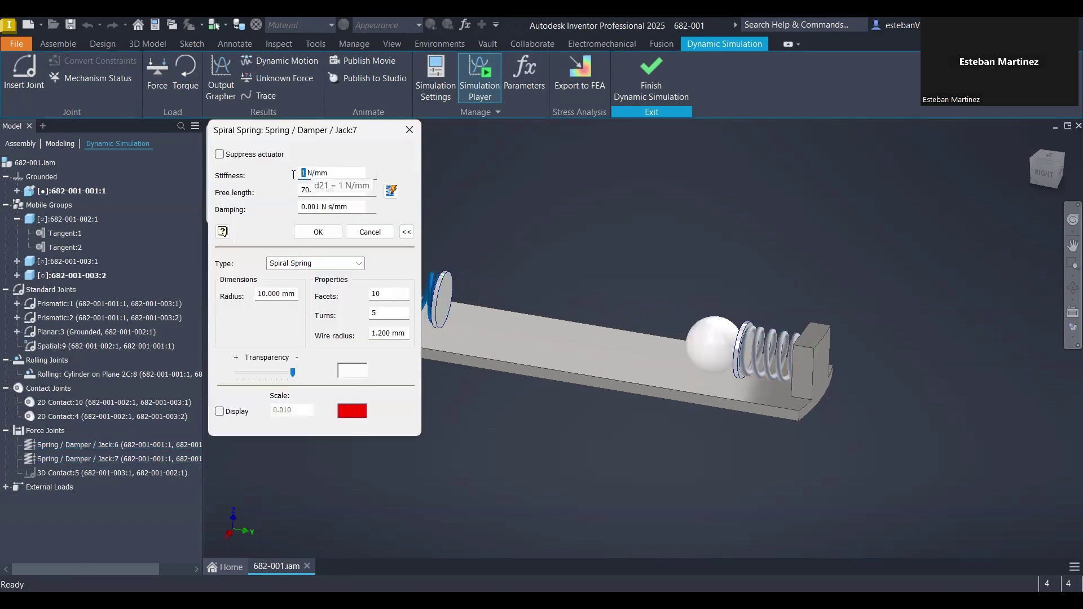
pyautogui.write('0.2')
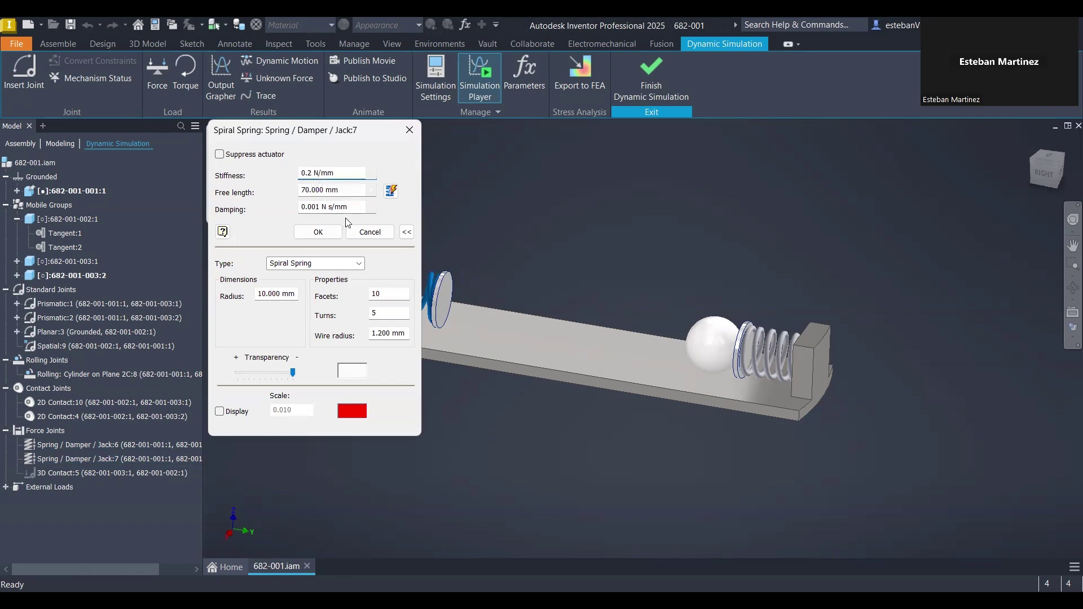
pyautogui.click(319, 234)
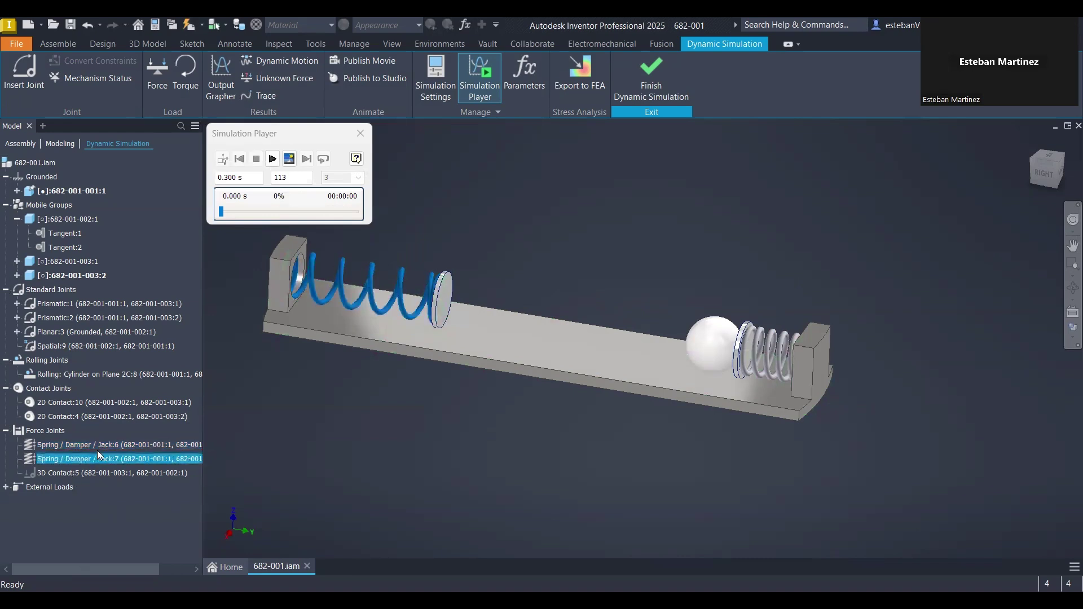
# Raise Jack:6's stiffness to 4 N/mm and replay the simulation through 0.300 s.
pyautogui.doubleClick(270, 260)
pyautogui.doubleClick(301, 174)
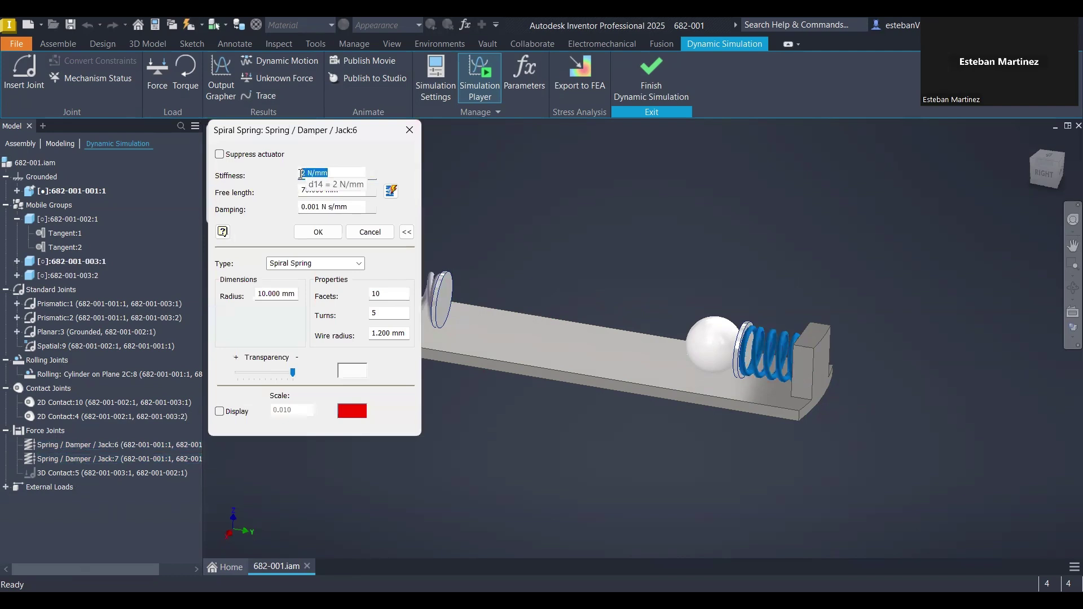
pyautogui.write('4')
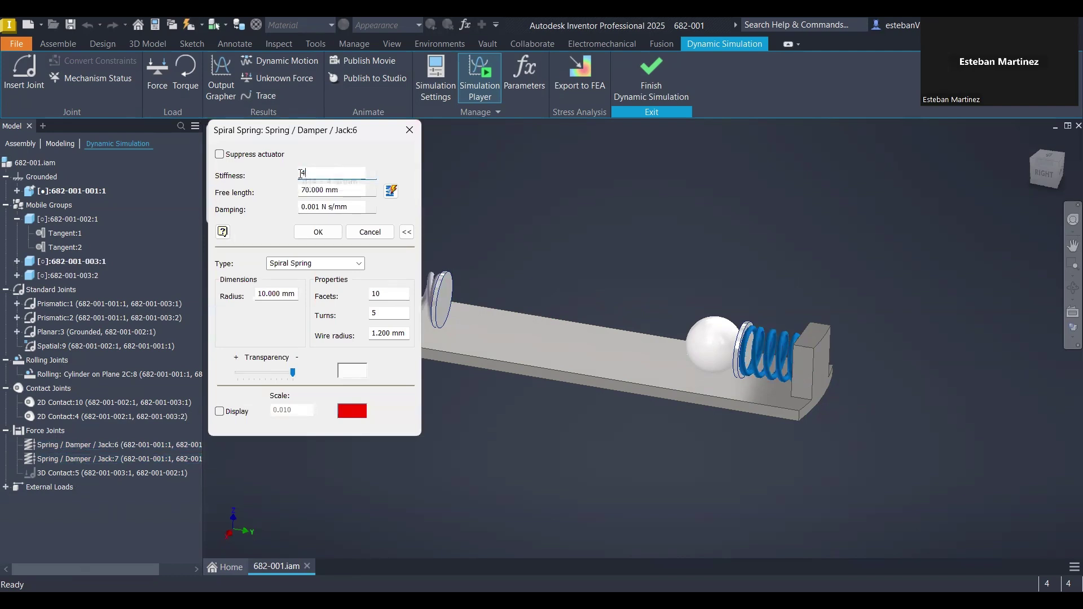
pyautogui.click(317, 233)
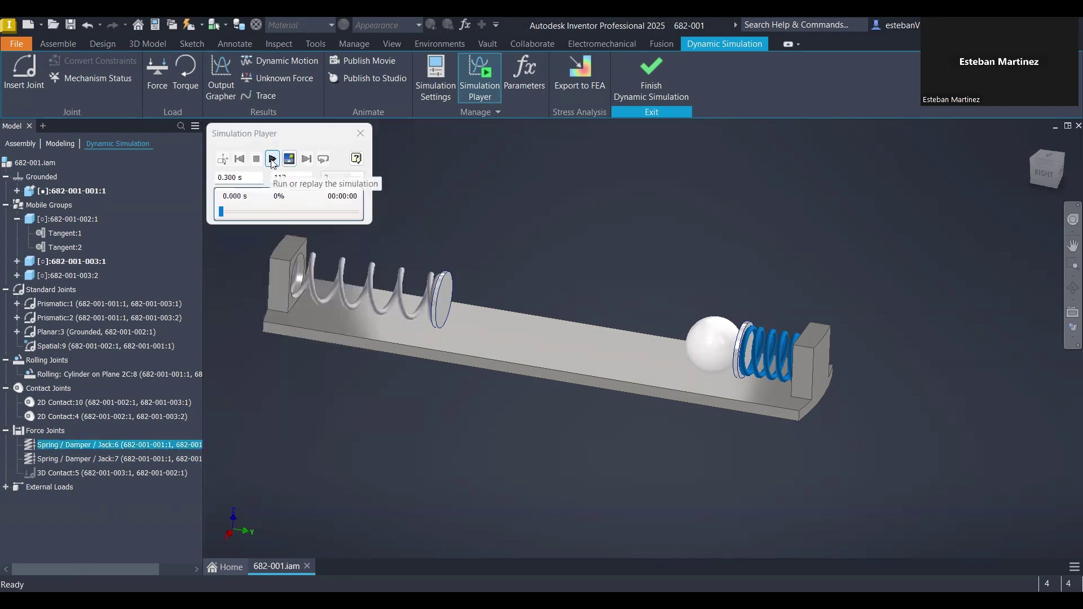
pyautogui.click(272, 159)
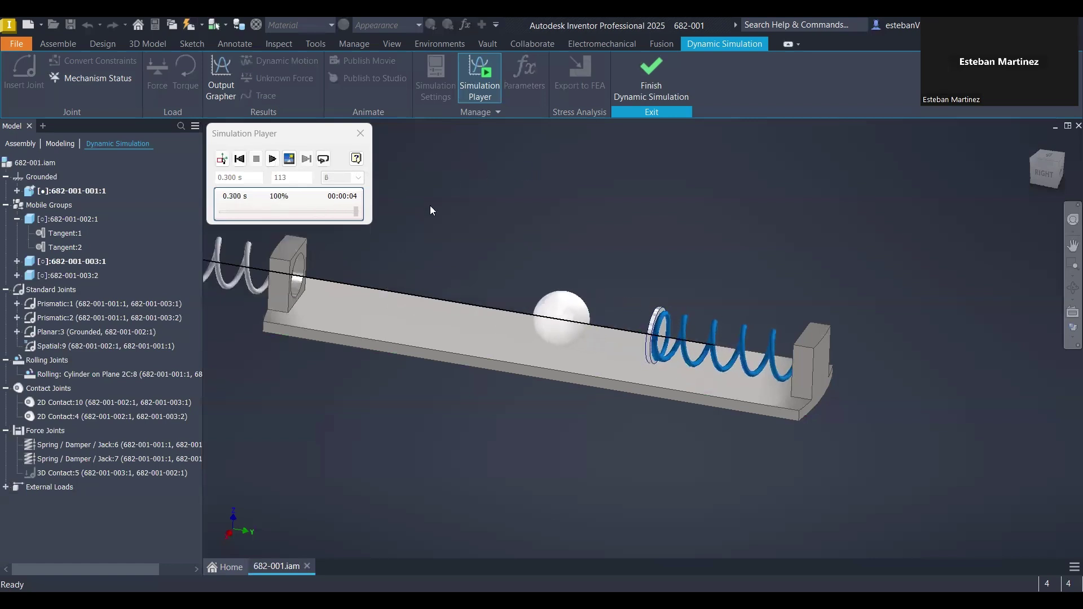
pyautogui.scroll(5, 484, 230)
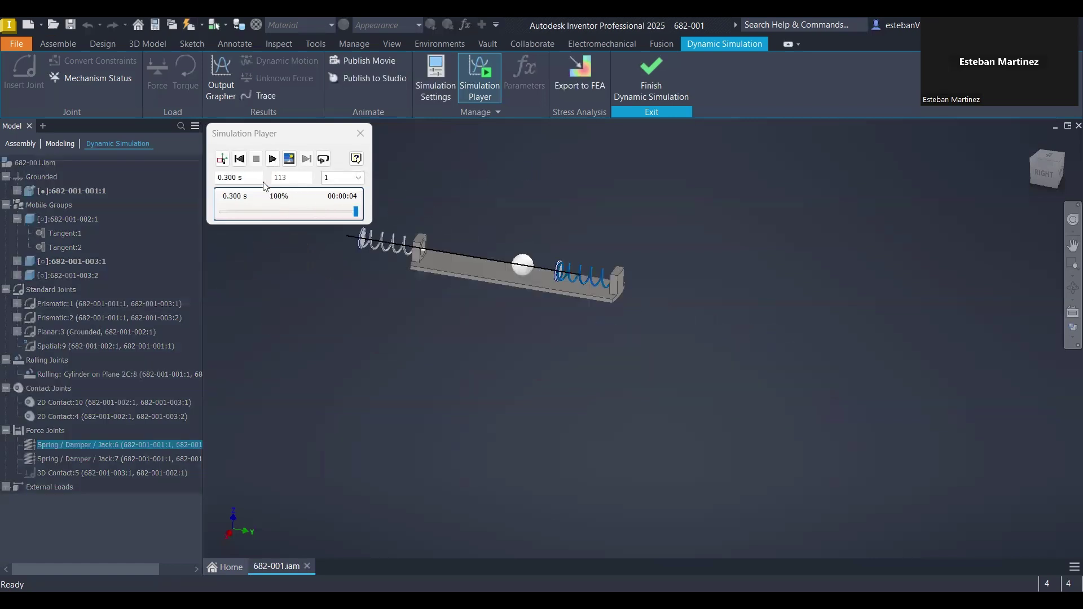
# In construction mode, change Jack:7's stiffness from 0.2 to 0.8 N/mm.
pyautogui.click(222, 159)
pyautogui.scroll(-5, 515, 341)
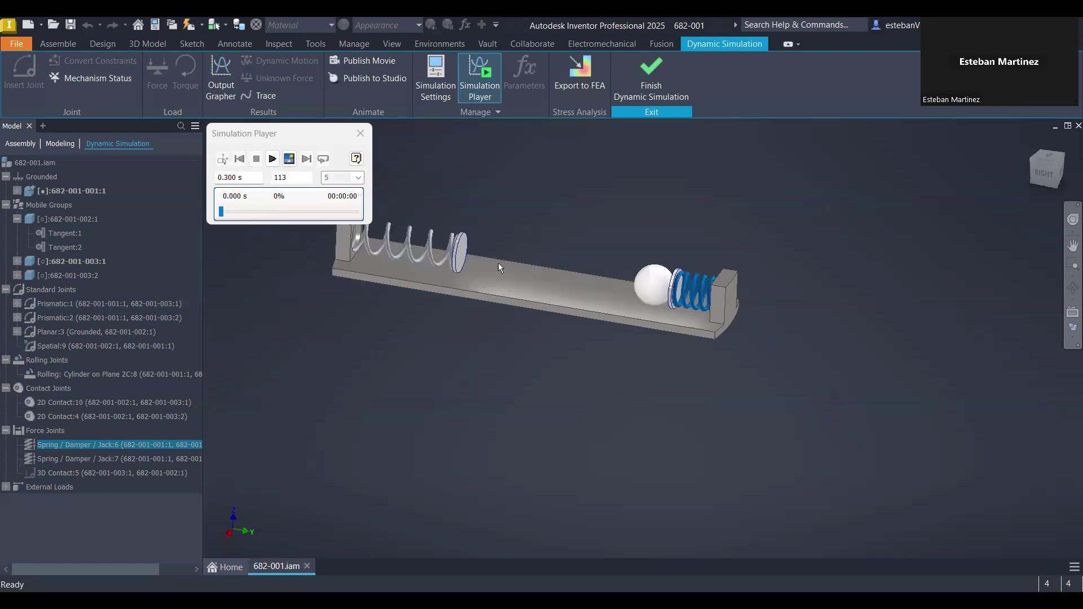
pyautogui.click(74, 458)
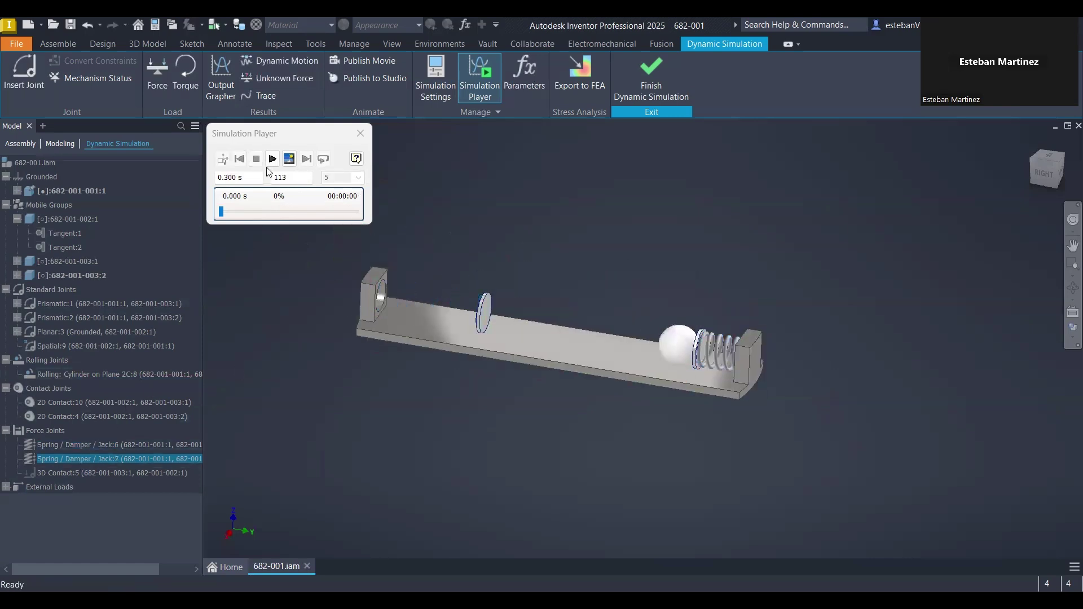
pyautogui.click(314, 174)
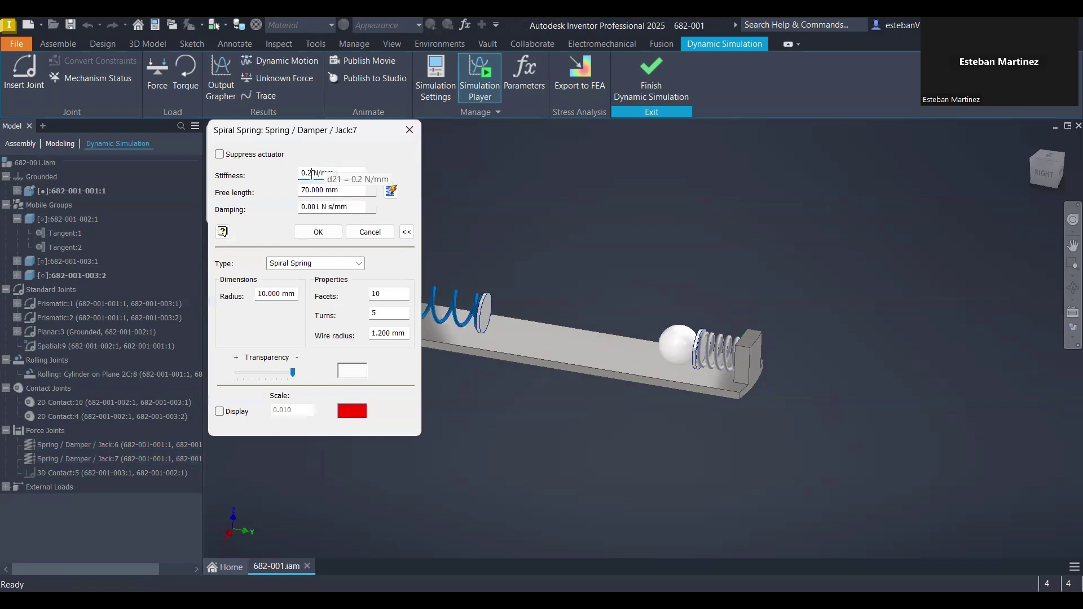
pyautogui.press('BackSpace')
pyautogui.press('BackSpace')
pyautogui.press('BackSpace')
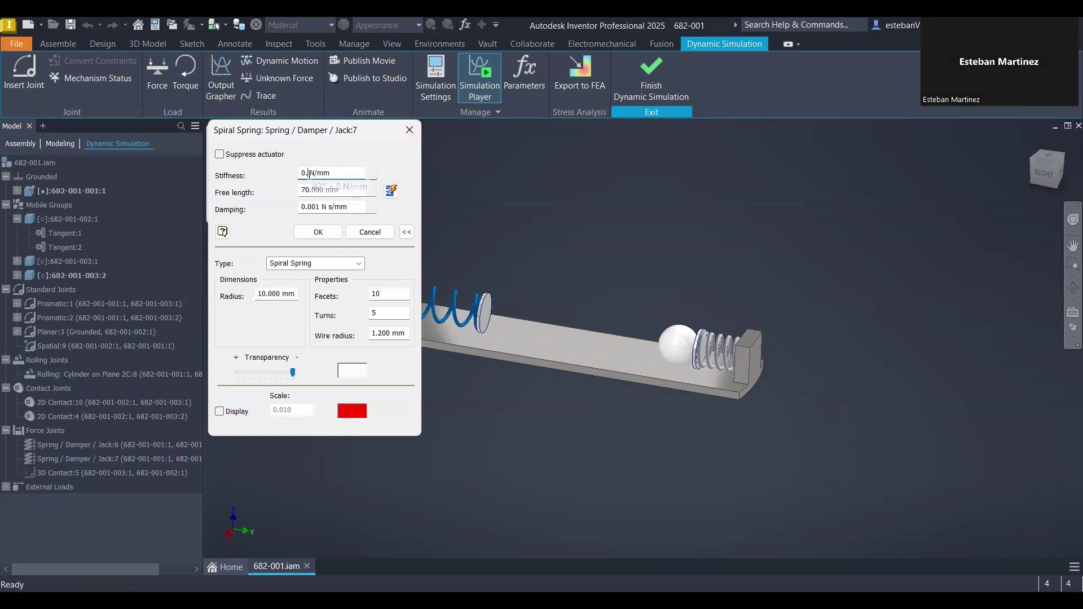
pyautogui.write('0.8')
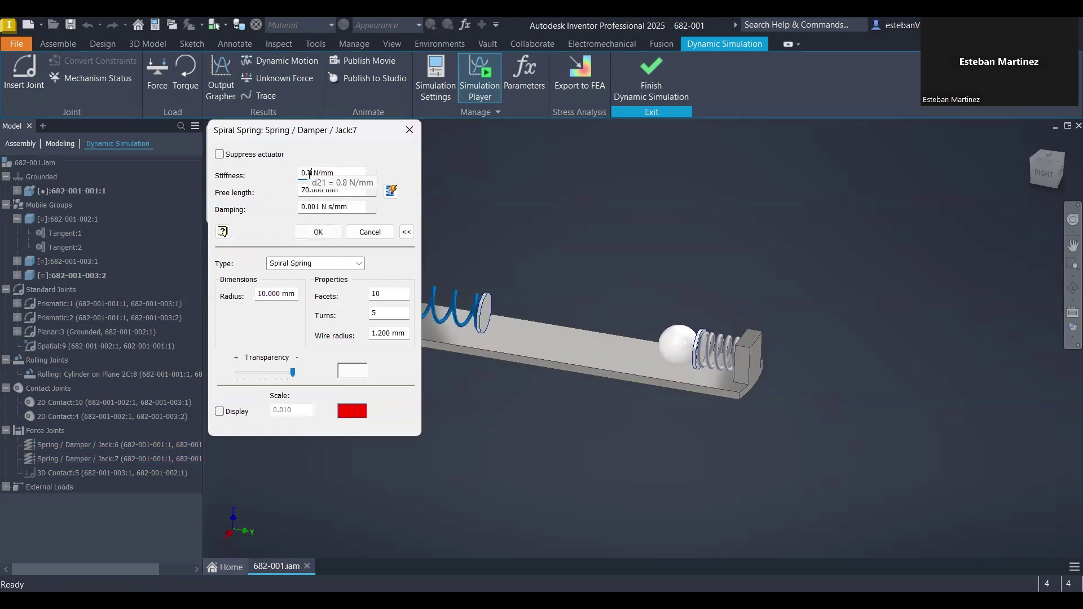
pyautogui.press('Tab')
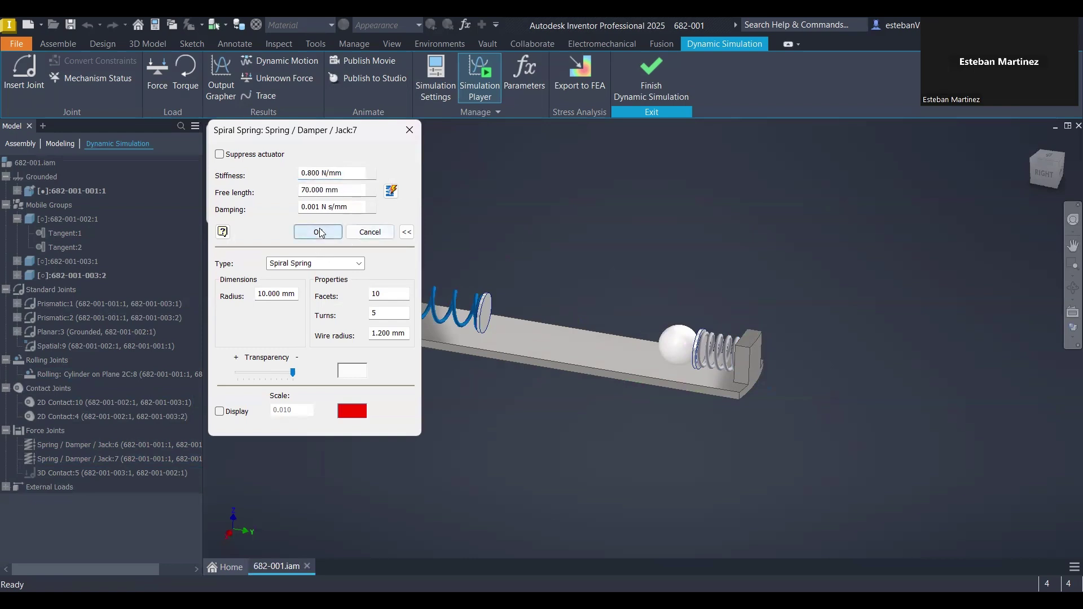
pyautogui.click(319, 233)
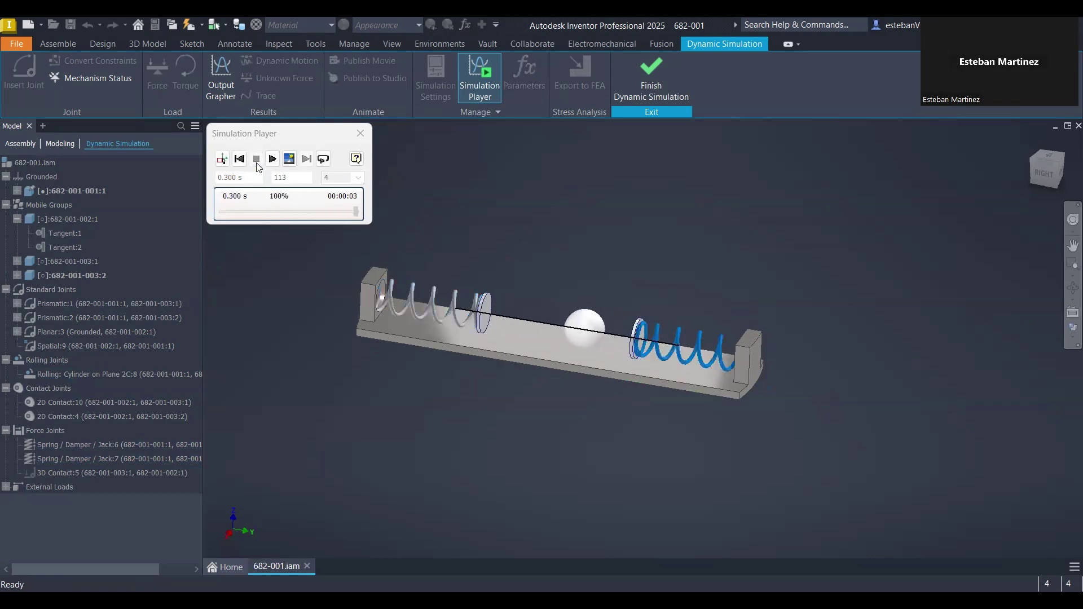
# Reset the simulation to 0.000 s in construction mode and deselect spring Jack:6.
pyautogui.click(222, 159)
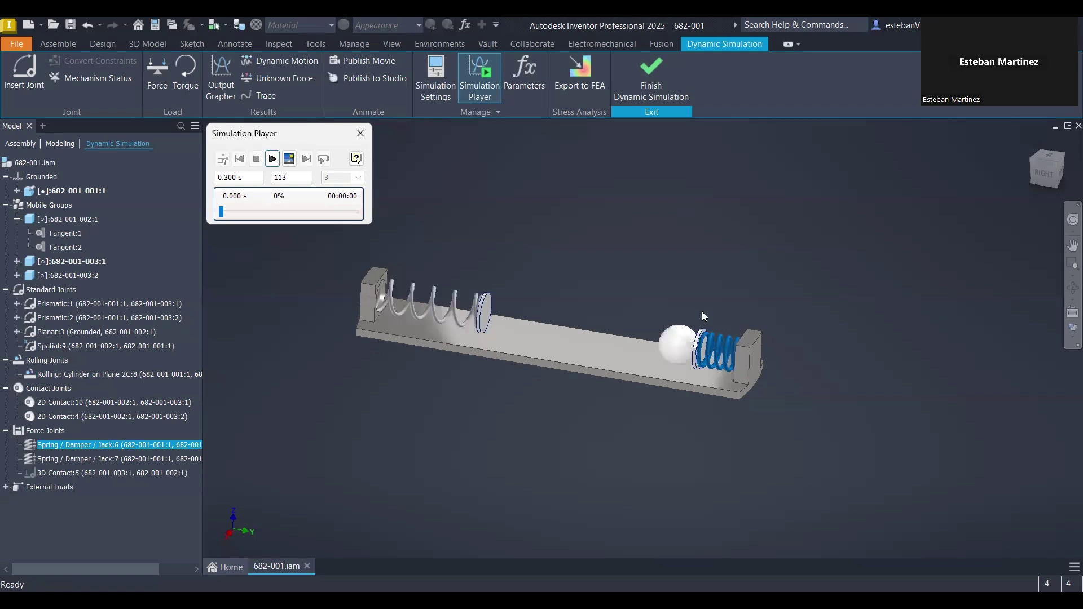
pyautogui.scroll(4, 702, 313)
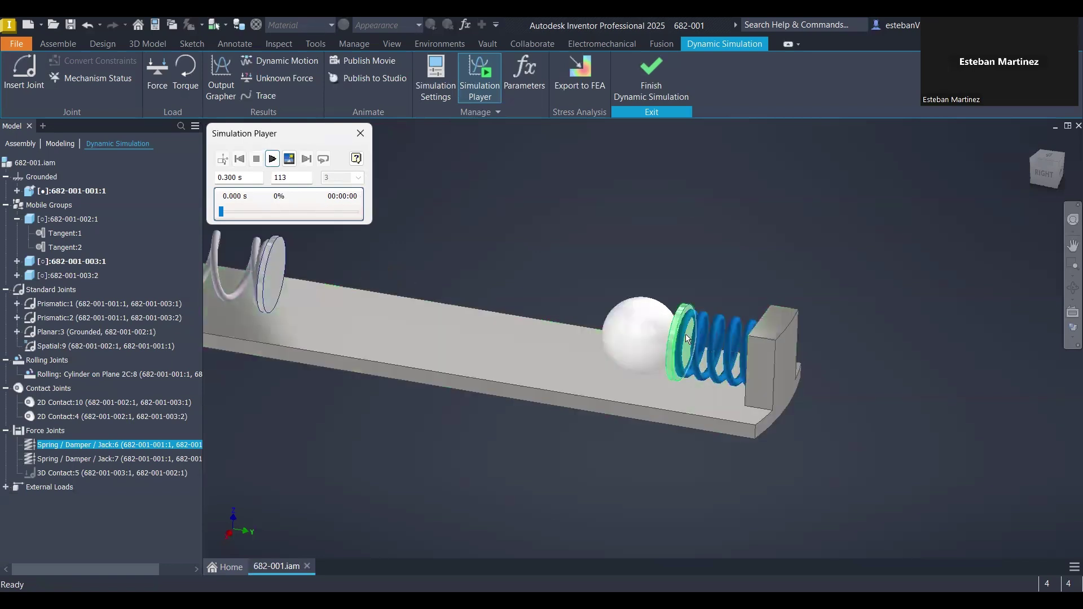
pyautogui.click(567, 224)
pyautogui.scroll(-4, 571, 208)
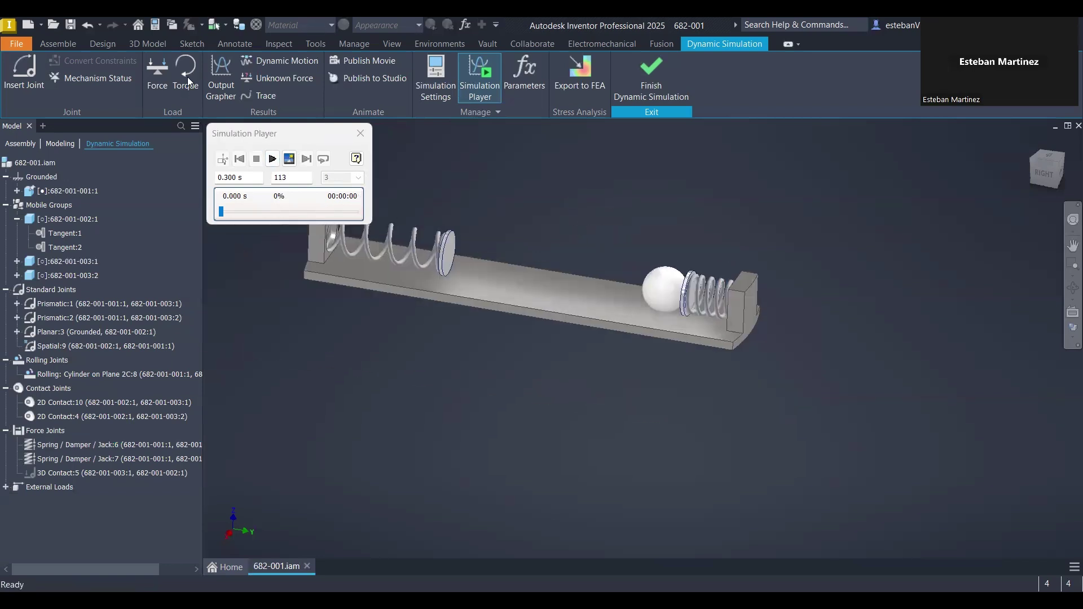
# Open a taller, lowered Output Grapher and play the simulation to plot both spring forces.
pyautogui.click(219, 79)
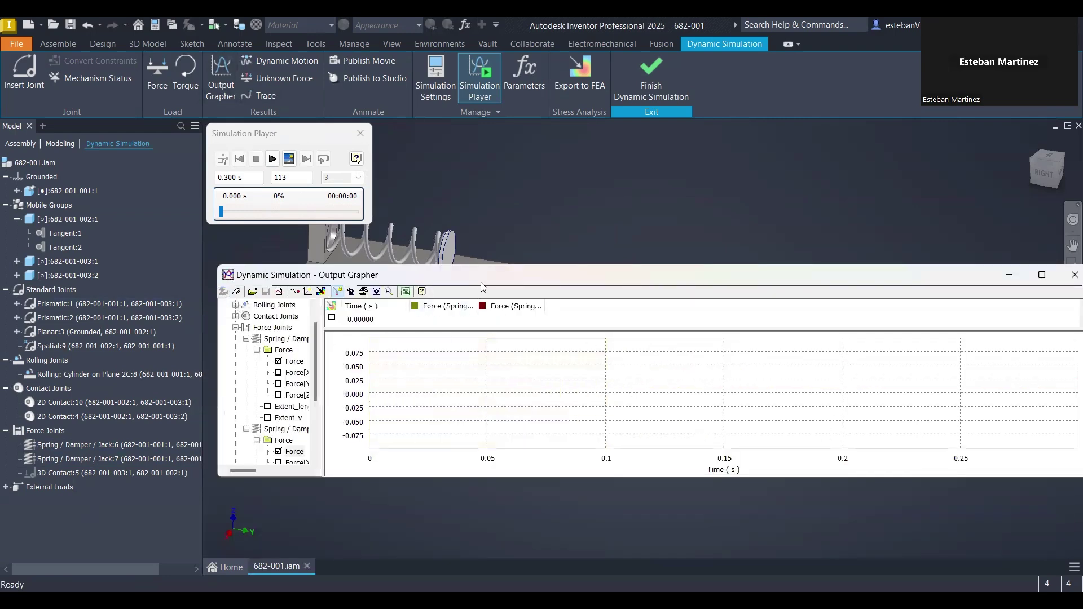
pyautogui.moveTo(490, 269); pyautogui.dragTo(489, 202)
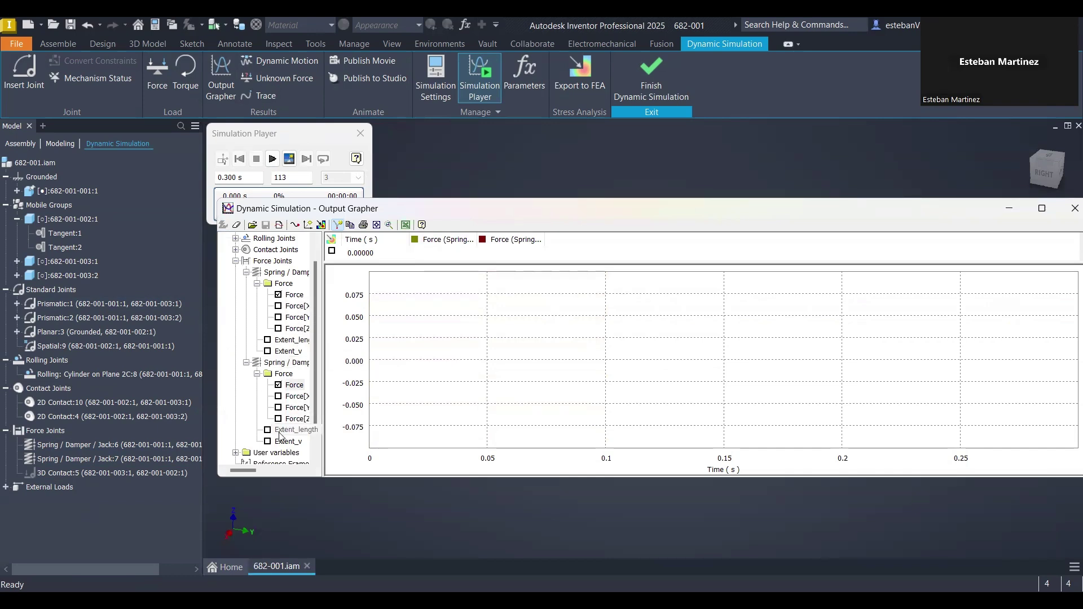
pyautogui.scroll(-1, 288, 443)
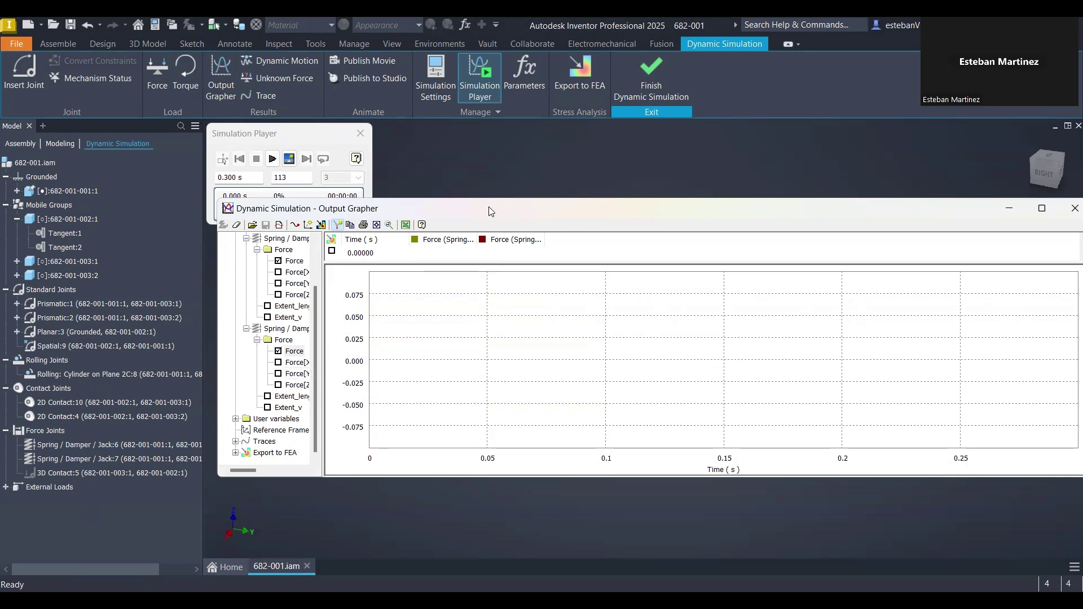
pyautogui.moveTo(488, 214); pyautogui.dragTo(399, 326)
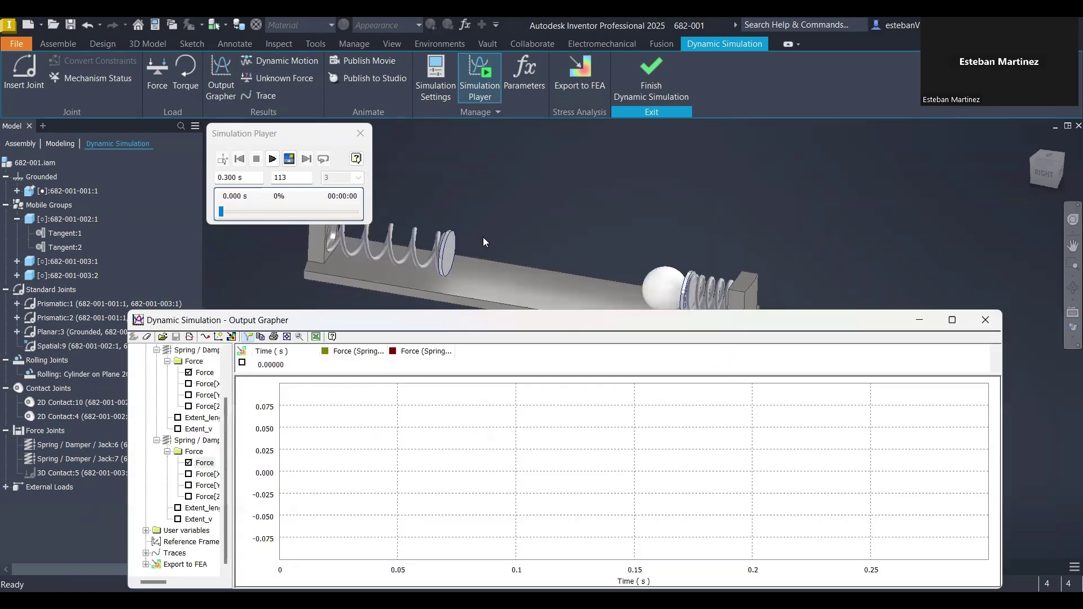
pyautogui.keyDown('shift'); pyautogui.moveTo(552, 199); pyautogui.dragTo(592, 237, button='middle'); pyautogui.keyUp('shift')
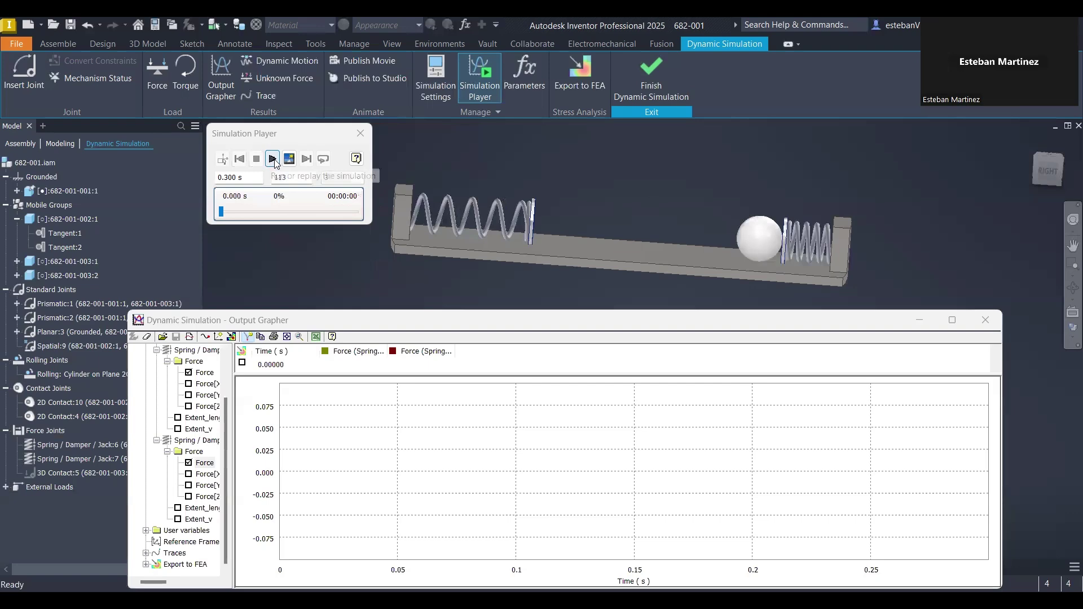
pyautogui.click(273, 159)
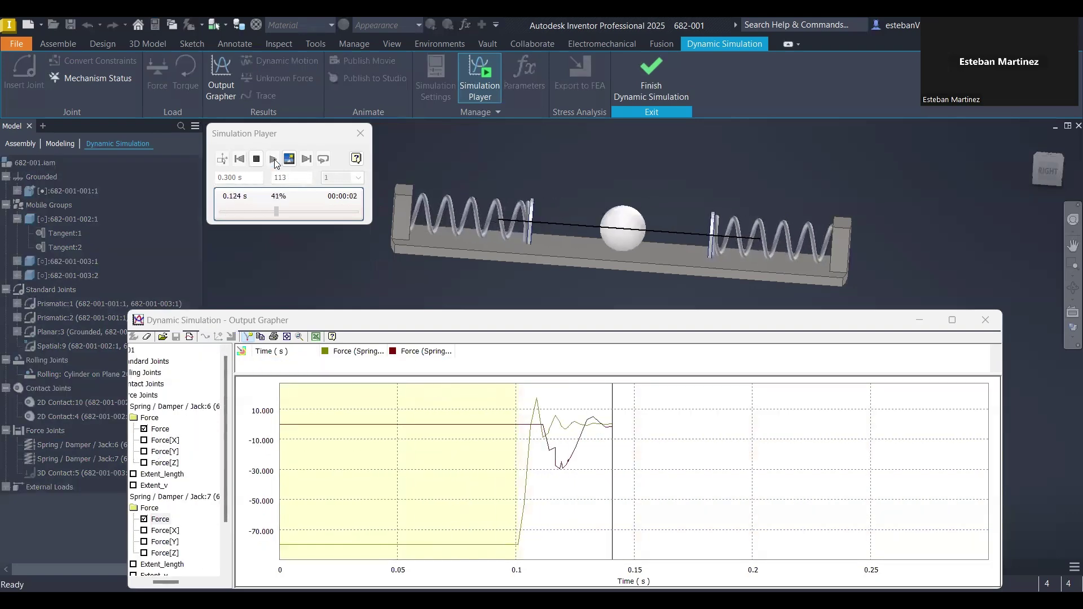